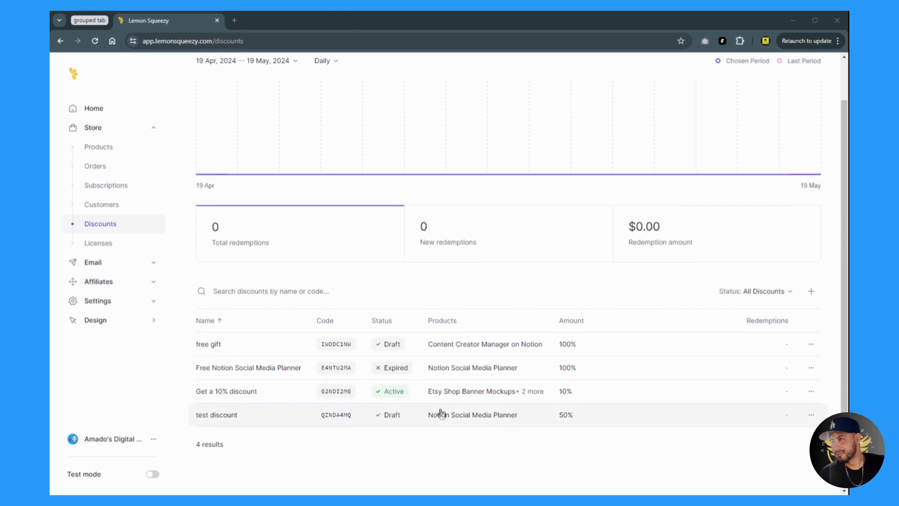
Step: Browse the dashboard sidebar, collapsing and re-expanding the Store pages group
{"action": "scroll", "coordinate": [439, 415], "scroll_direction": "up", "scroll_amount": 2}
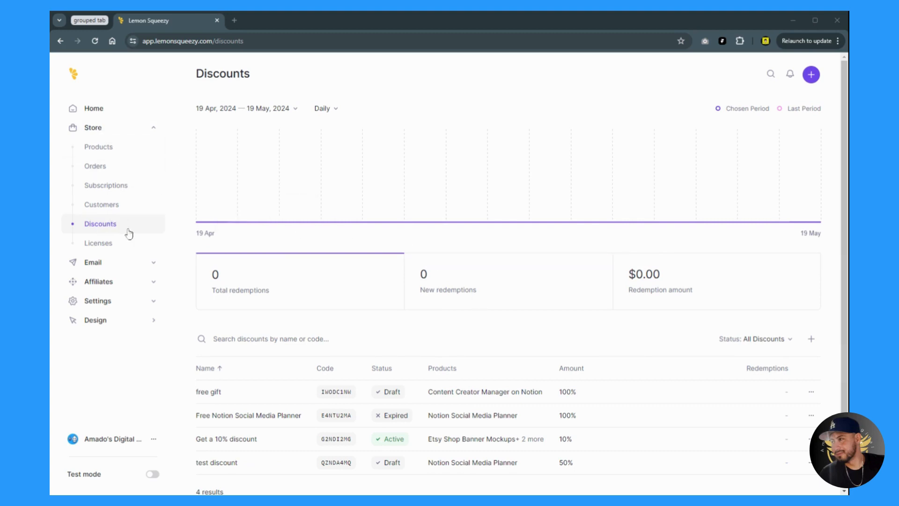
{"action": "left_click", "coordinate": [148, 133]}
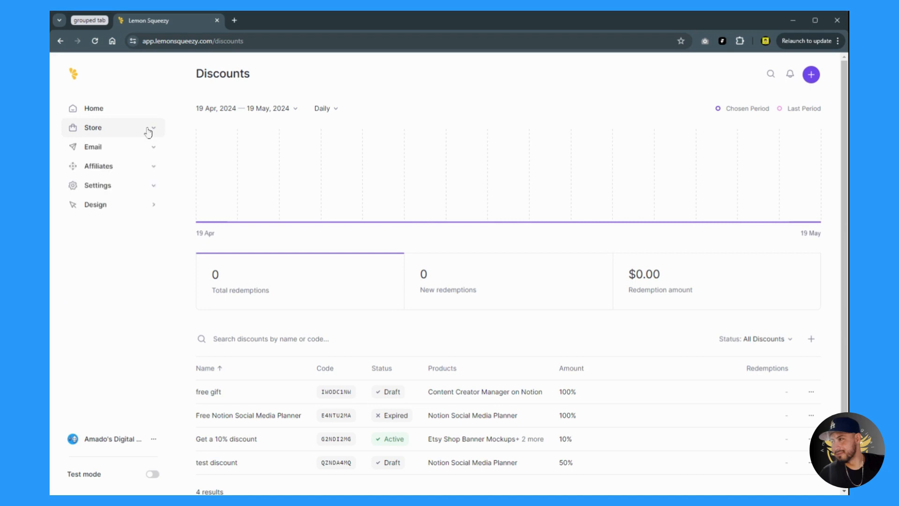
{"action": "left_click", "coordinate": [148, 133]}
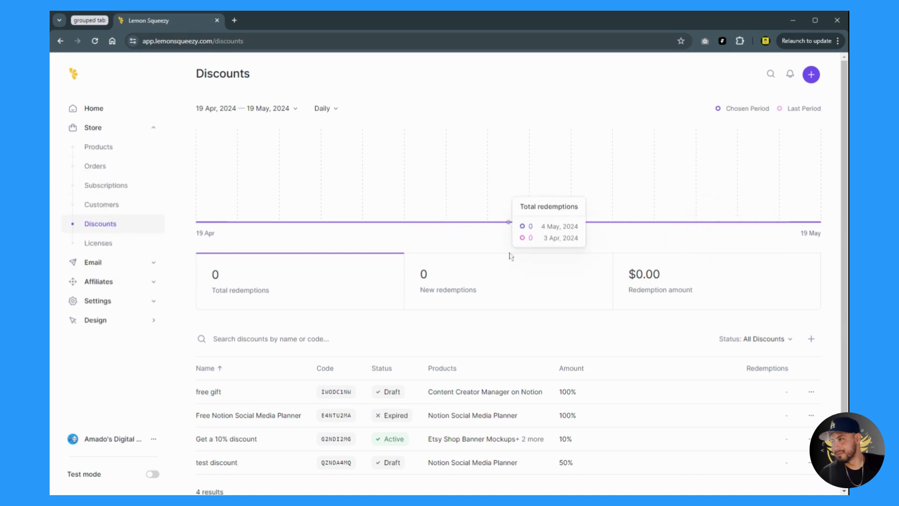
{"action": "scroll", "coordinate": [724, 390], "scroll_direction": "down", "scroll_amount": 1}
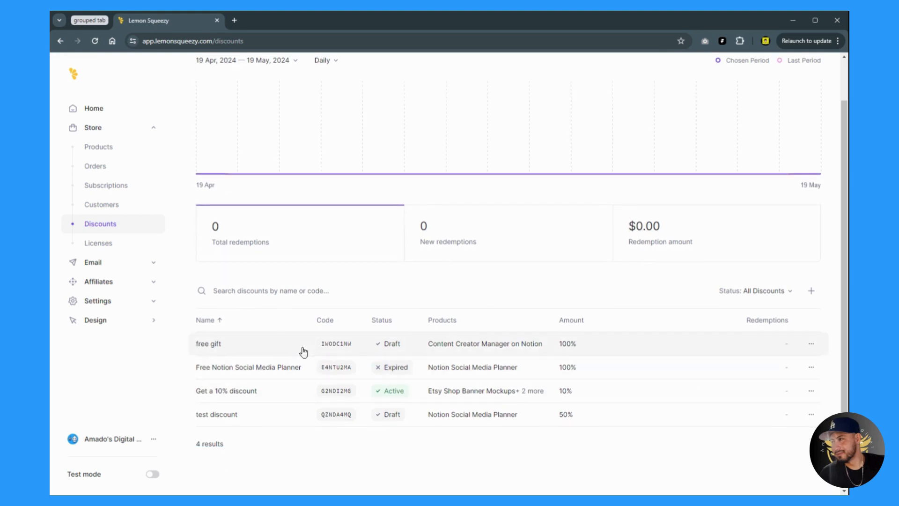
{"action": "scroll", "coordinate": [303, 360], "scroll_direction": "up", "scroll_amount": 1}
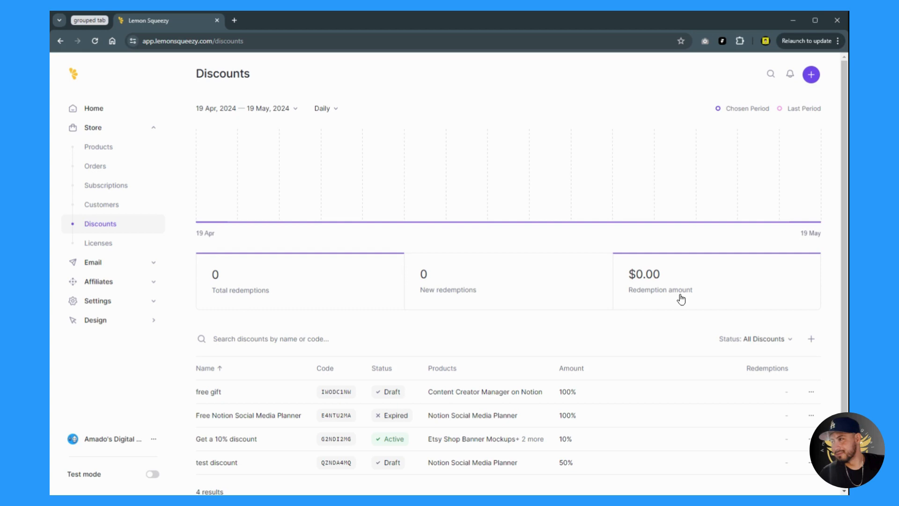
{"action": "scroll", "coordinate": [599, 403], "scroll_direction": "down", "scroll_amount": 2}
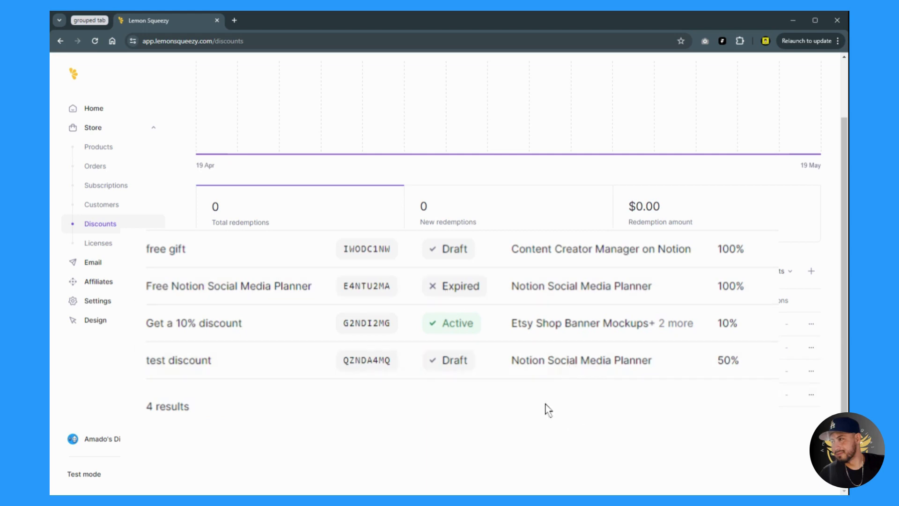
{"action": "scroll", "coordinate": [344, 340], "scroll_direction": "up", "scroll_amount": 1}
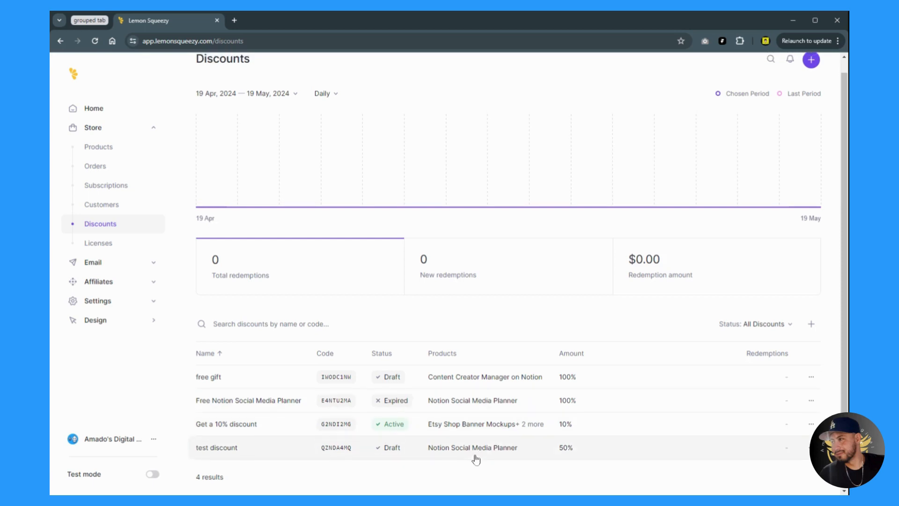
{"action": "scroll", "coordinate": [476, 459], "scroll_direction": "up", "scroll_amount": 1}
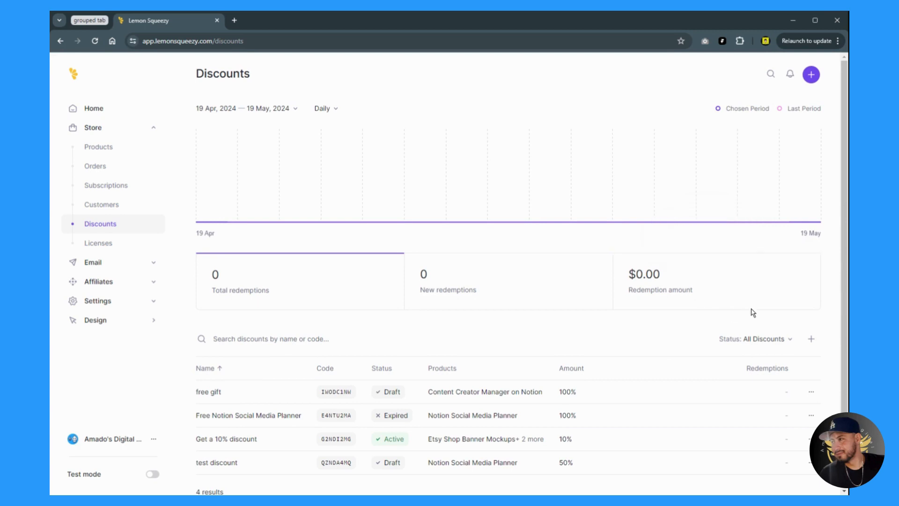
Step: Start a new discount and name it 'Summer Sale discount'
{"action": "left_click", "coordinate": [813, 80]}
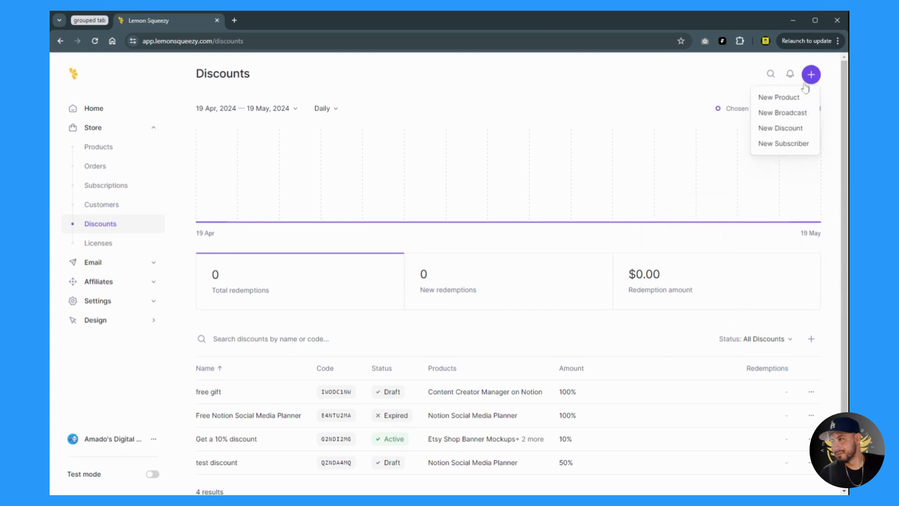
{"action": "left_click", "coordinate": [781, 128]}
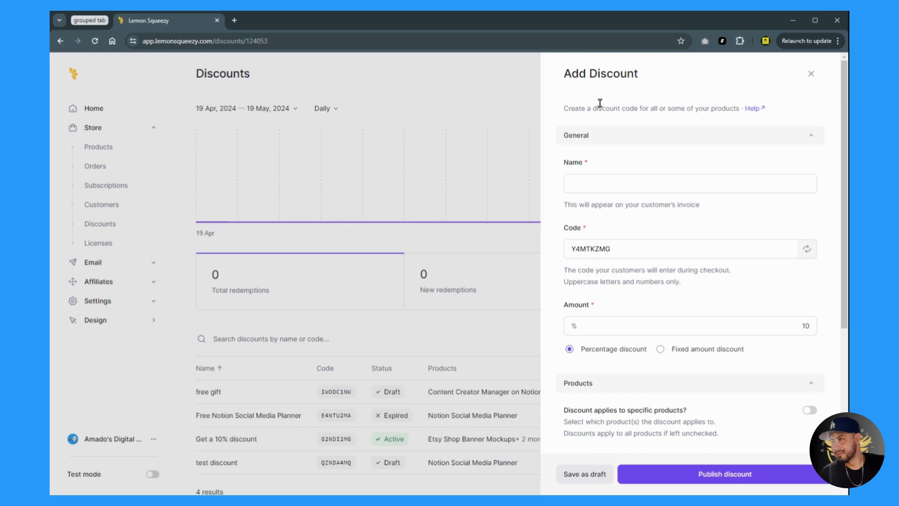
{"action": "left_click", "coordinate": [576, 187]}
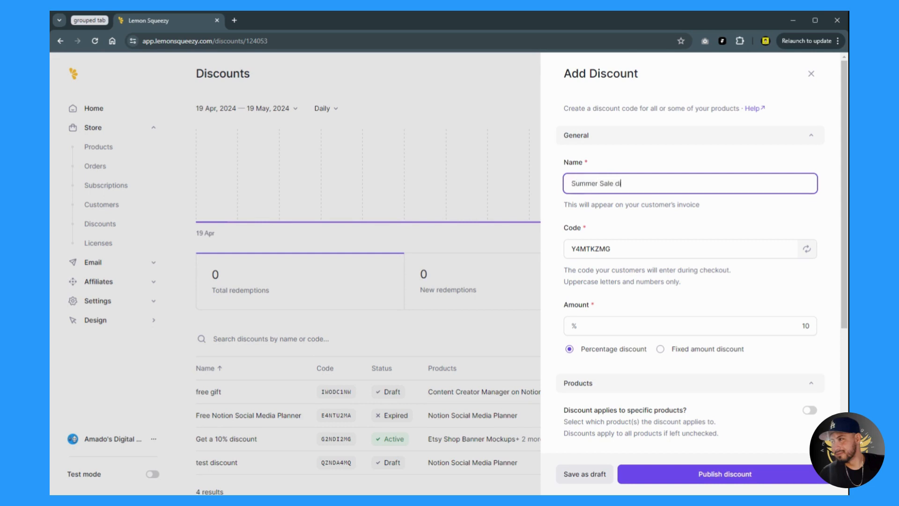
{"action": "left_click", "coordinate": [636, 218]}
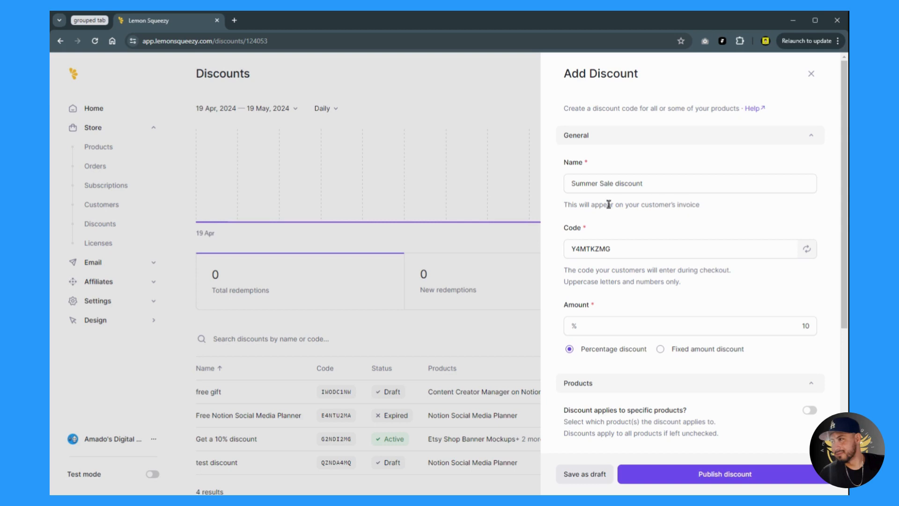
{"action": "left_click", "coordinate": [579, 183]}
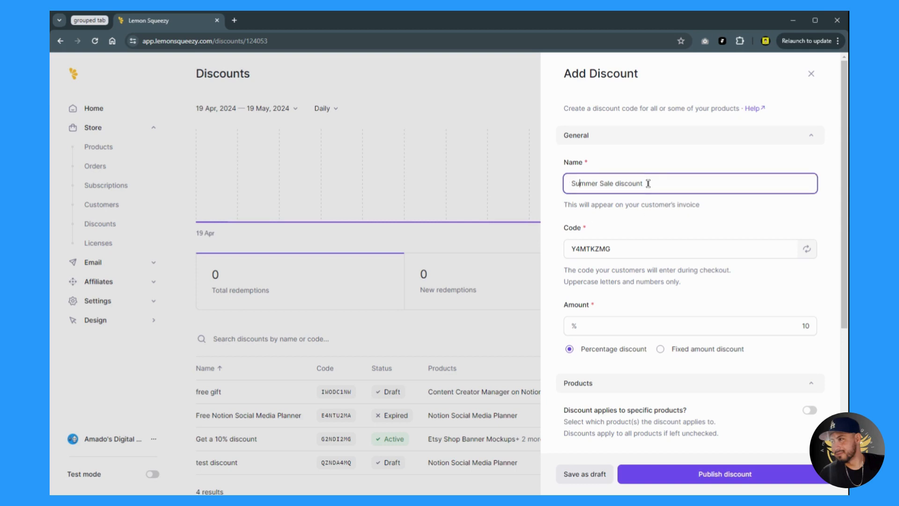
{"action": "scroll", "coordinate": [578, 183], "scroll_direction": "down", "scroll_amount": 1}
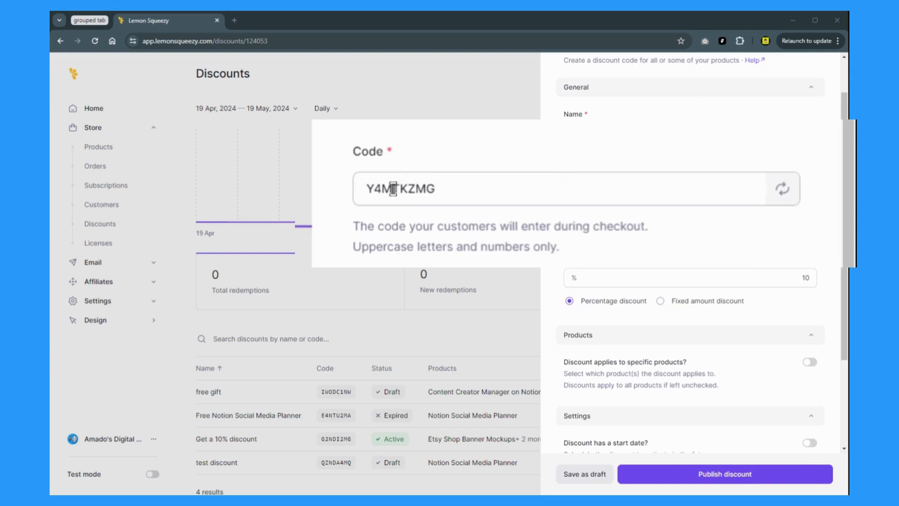
Step: Regenerate the code twice, then try the custom code AMADODISCOUNT and delete it
{"action": "left_click", "coordinate": [782, 192]}
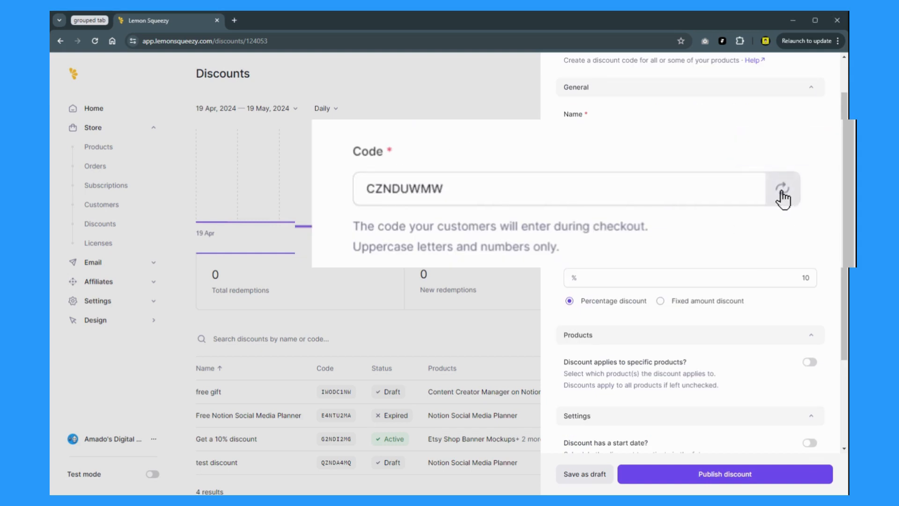
{"action": "left_click", "coordinate": [782, 192]}
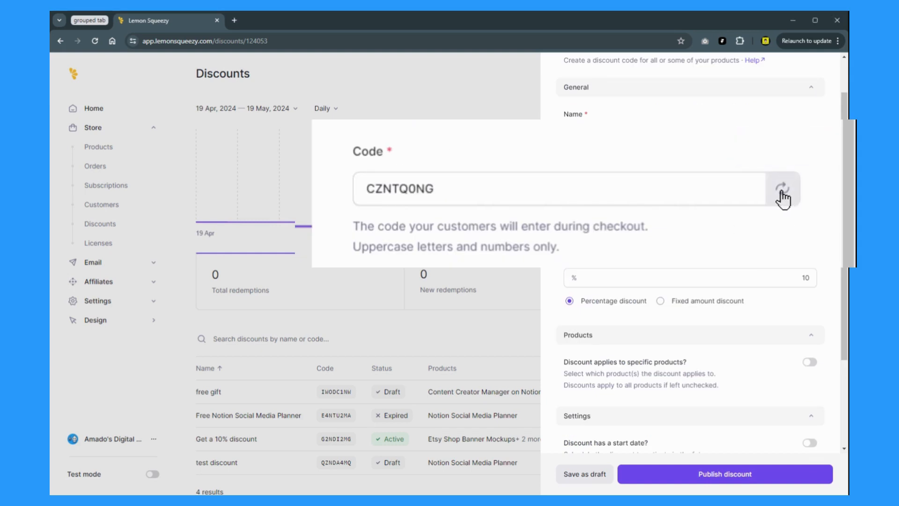
{"action": "left_click", "coordinate": [365, 193]}
{"action": "left_click_drag", "start_coordinate": [463, 192], "coordinate": [361, 187]}
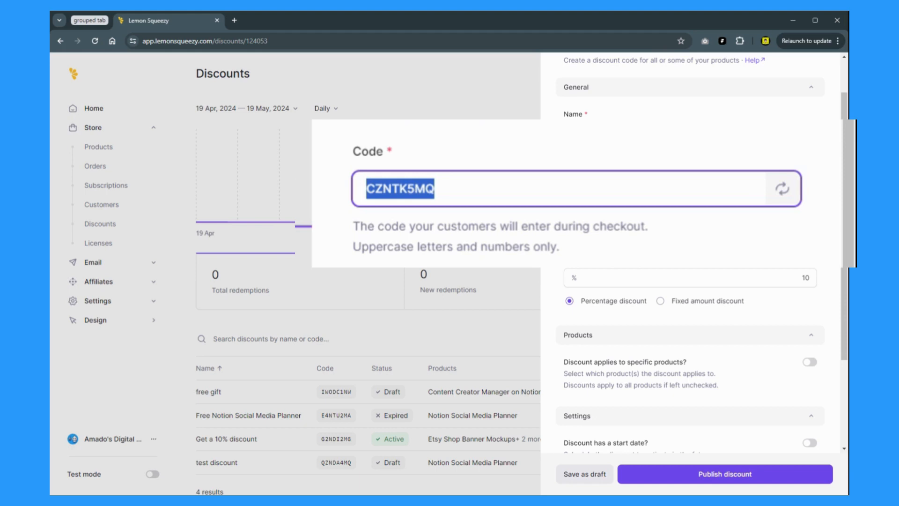
{"action": "type", "text": "AM"}
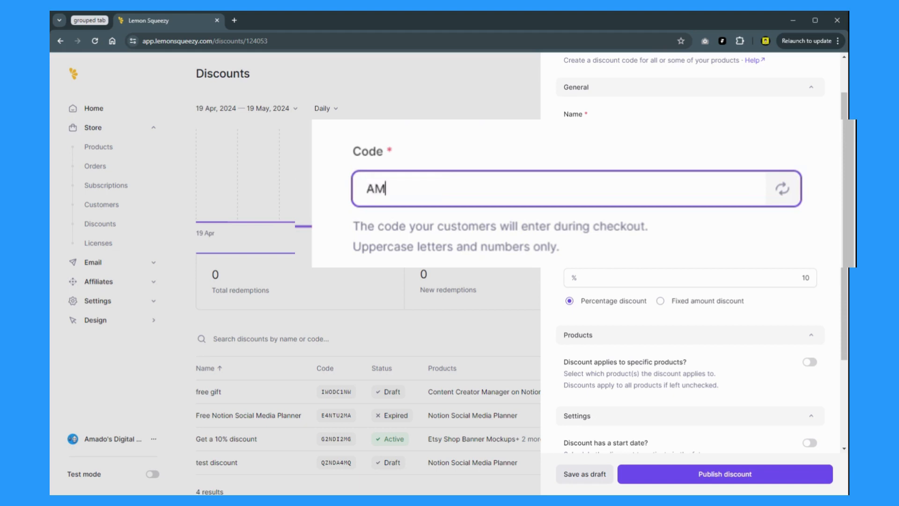
{"action": "type", "text": "ADODISCOUNT"}
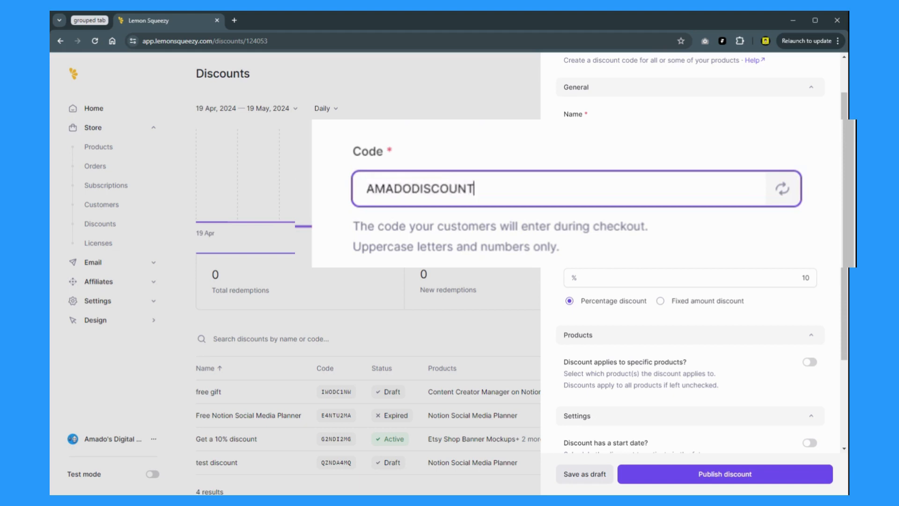
{"action": "key", "text": "ctrl+a"}
{"action": "key", "text": "BackSpace"}
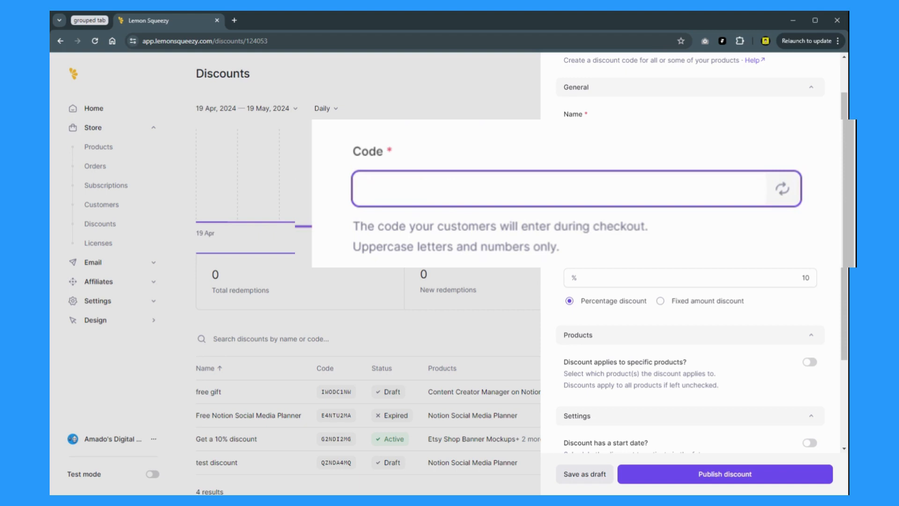
Step: Try SUMMERDISCOUNT2024, clear it, and regenerate the code to C1OTK4MG
{"action": "type", "text": "SUMMER"}
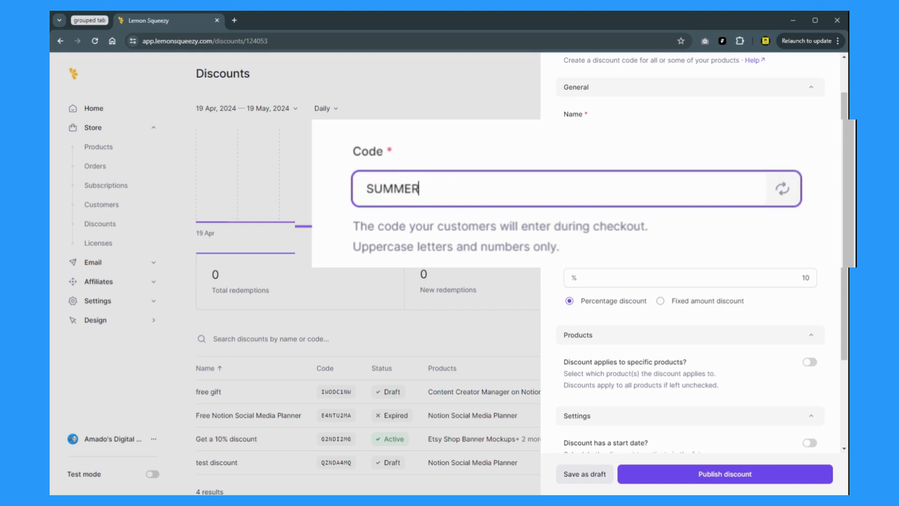
{"action": "type", "text": "DISCOUNT"}
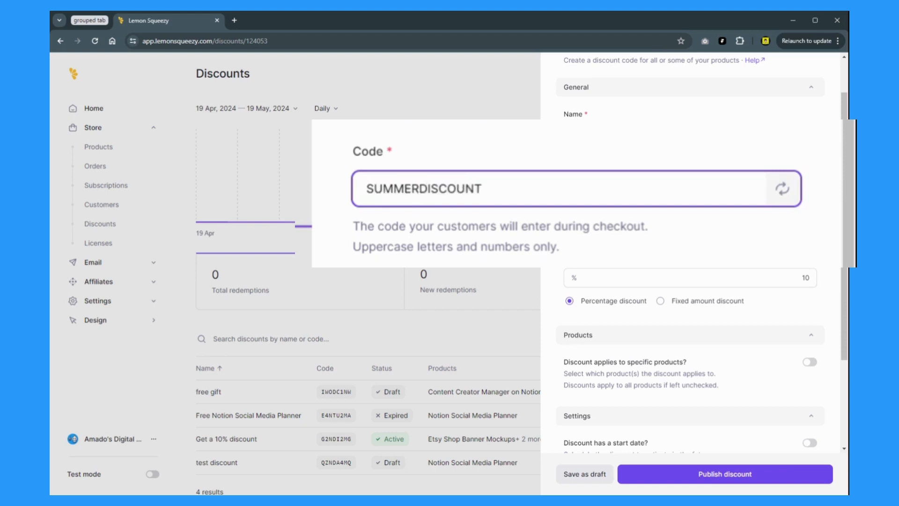
{"action": "type", "text": "20234"}
{"action": "key", "text": "BackSpace"}
{"action": "key", "text": "BackSpace"}
{"action": "type", "text": "4"}
{"action": "left_click_drag", "start_coordinate": [569, 192], "coordinate": [332, 188]}
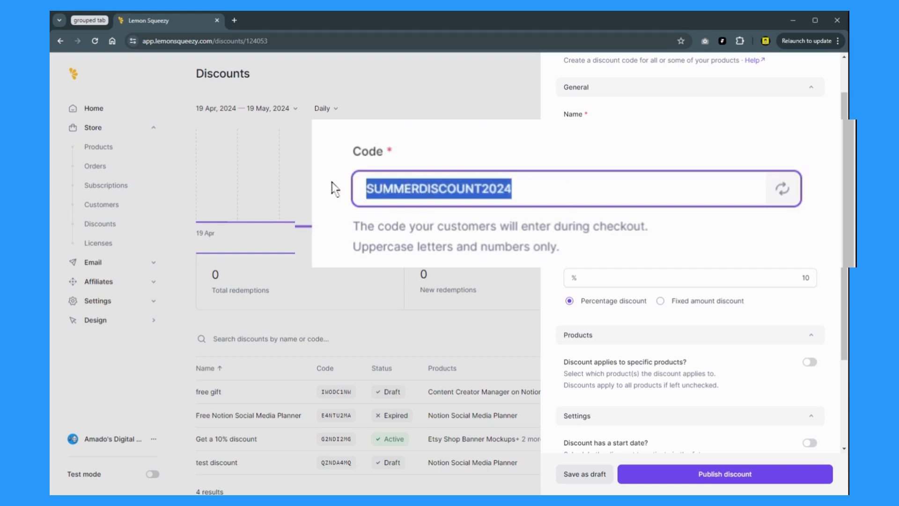
{"action": "key", "text": "BackSpace"}
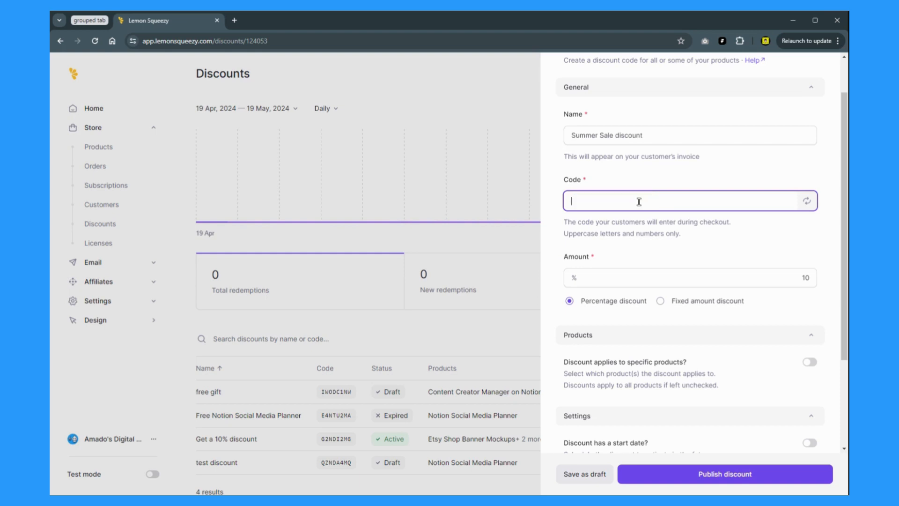
{"action": "left_click", "coordinate": [805, 206]}
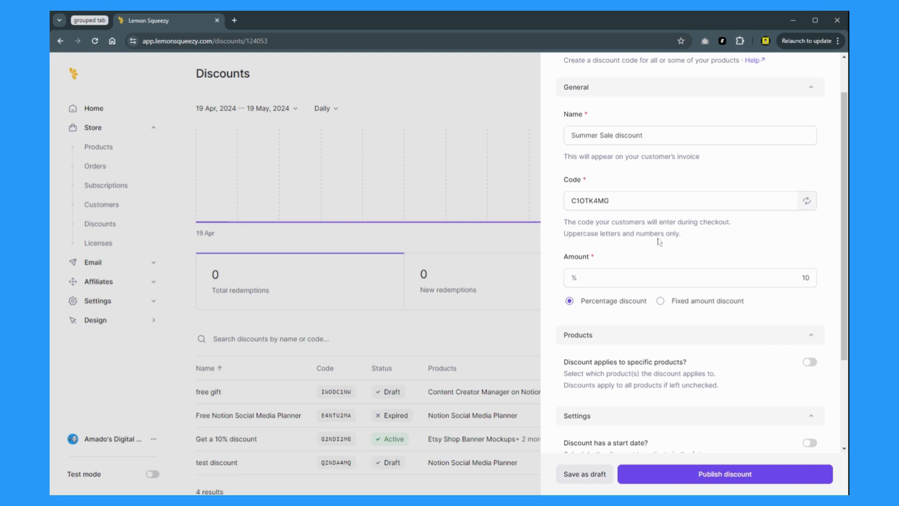
{"action": "left_click", "coordinate": [629, 276]}
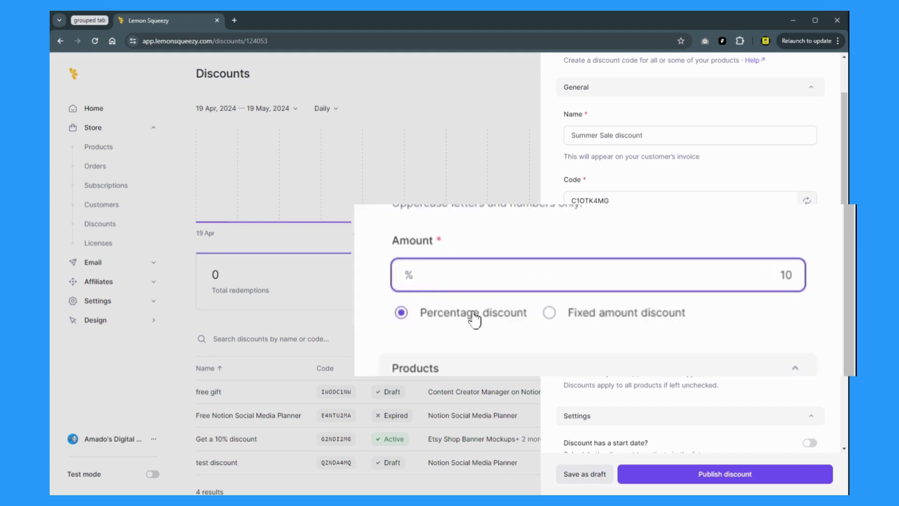
Step: Try a fixed-amount discount with amounts 10, 20 and 5
{"action": "left_click", "coordinate": [580, 320]}
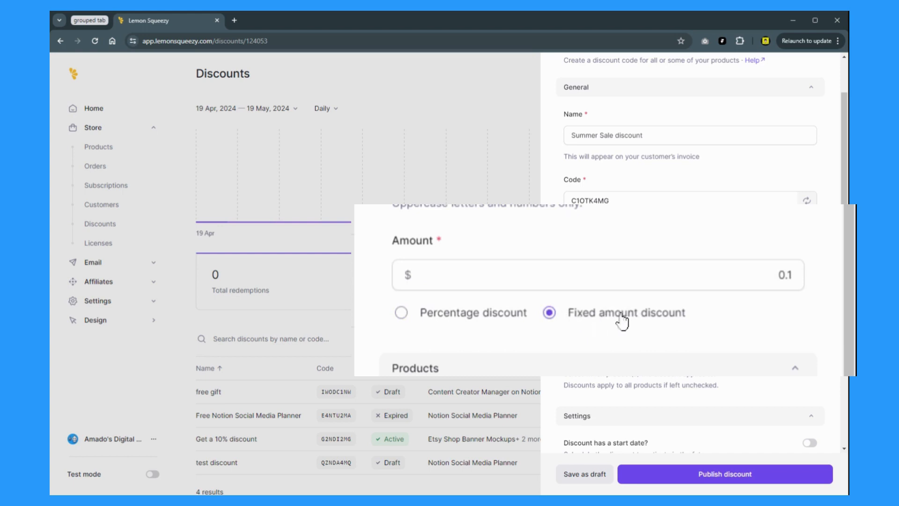
{"action": "left_click_drag", "start_coordinate": [747, 276], "coordinate": [790, 277]}
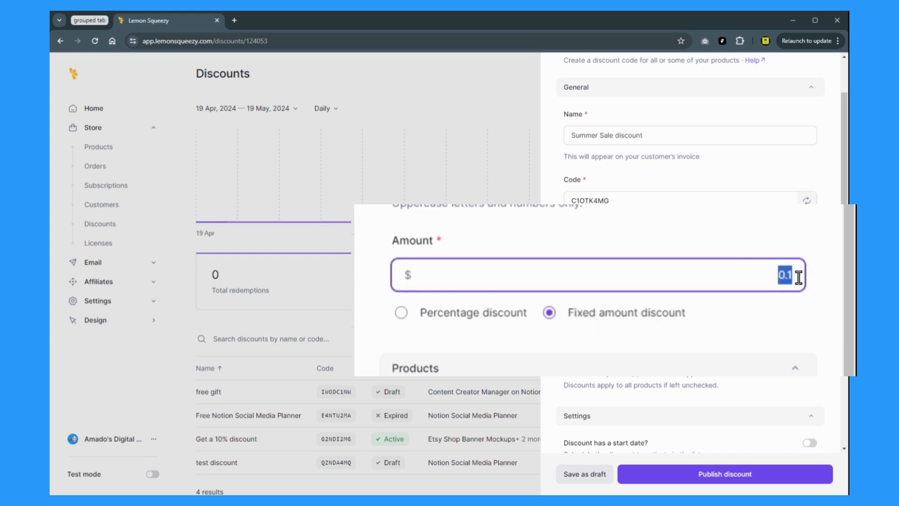
{"action": "type", "text": "10"}
{"action": "left_click", "coordinate": [781, 276]}
{"action": "left_click_drag", "start_coordinate": [761, 276], "coordinate": [814, 284]}
{"action": "type", "text": "20"}
{"action": "double_click", "coordinate": [779, 276]}
{"action": "type", "text": "5"}
{"action": "left_click", "coordinate": [734, 230]}
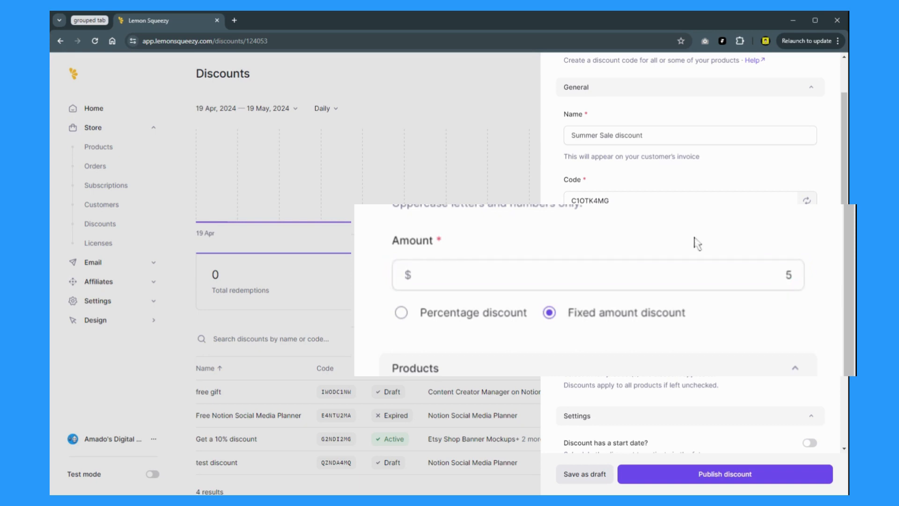
Step: Switch back to a percentage discount and set the amount to 50%
{"action": "left_click", "coordinate": [428, 319]}
{"action": "left_click", "coordinate": [709, 282]}
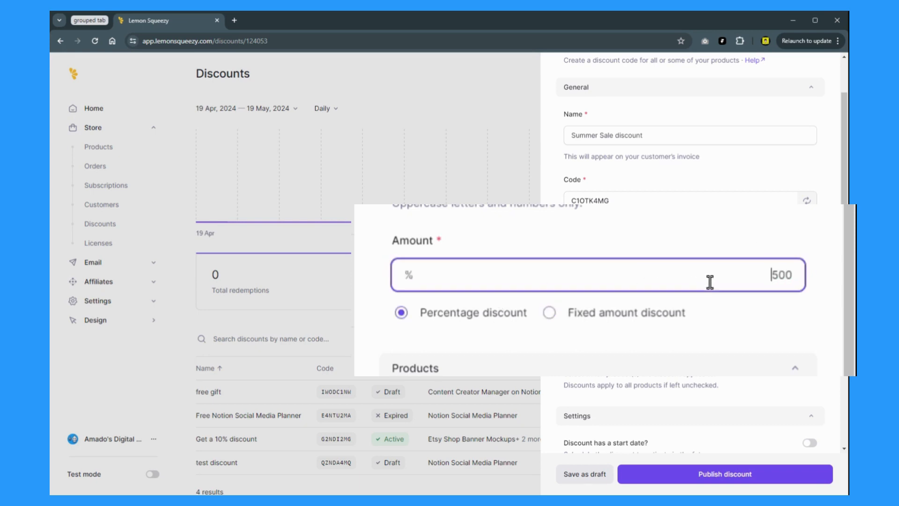
{"action": "double_click", "coordinate": [794, 277]}
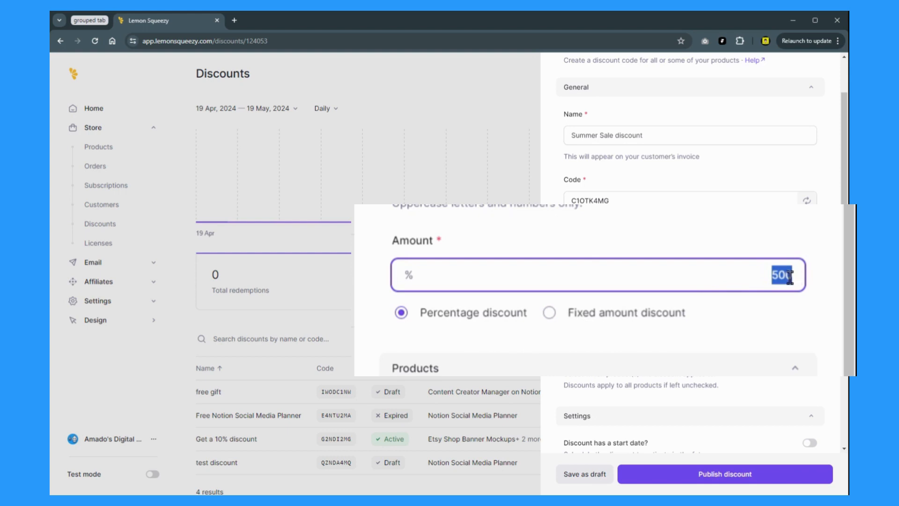
{"action": "type", "text": "50"}
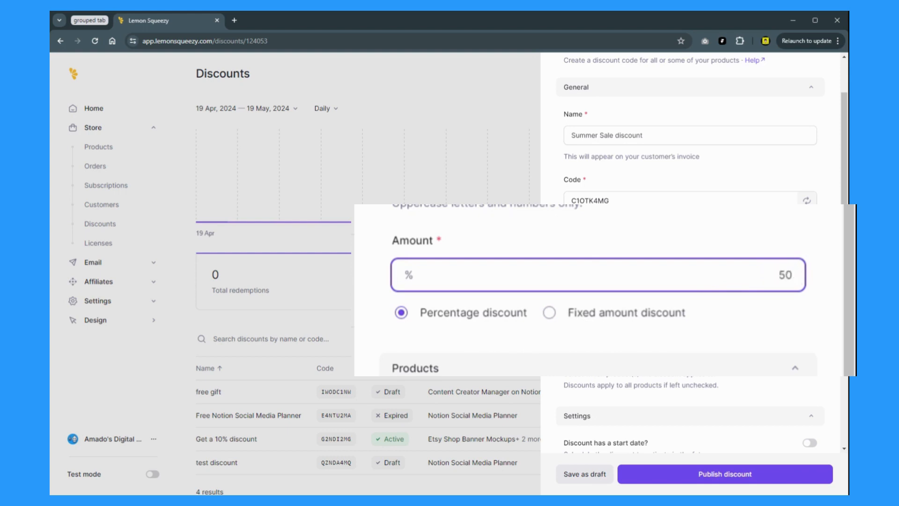
{"action": "left_click", "coordinate": [770, 227]}
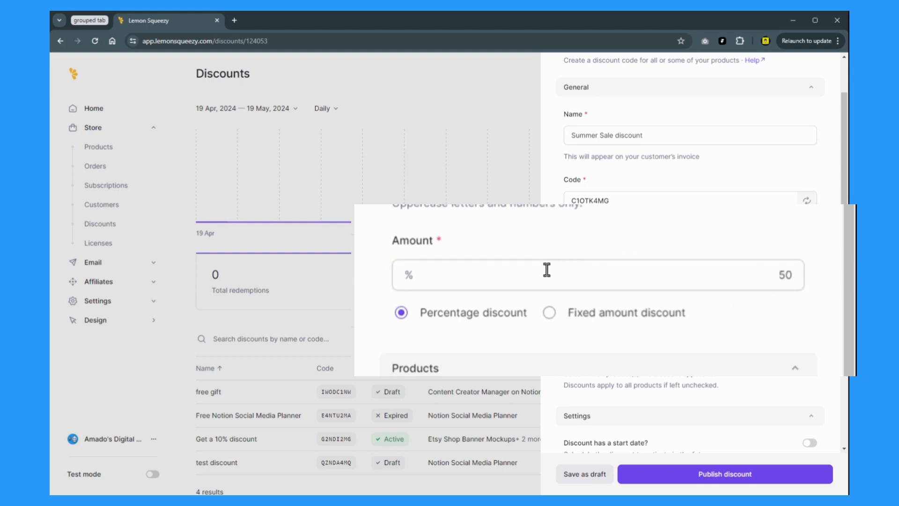
{"action": "scroll", "coordinate": [599, 213], "scroll_direction": "down", "scroll_amount": 3}
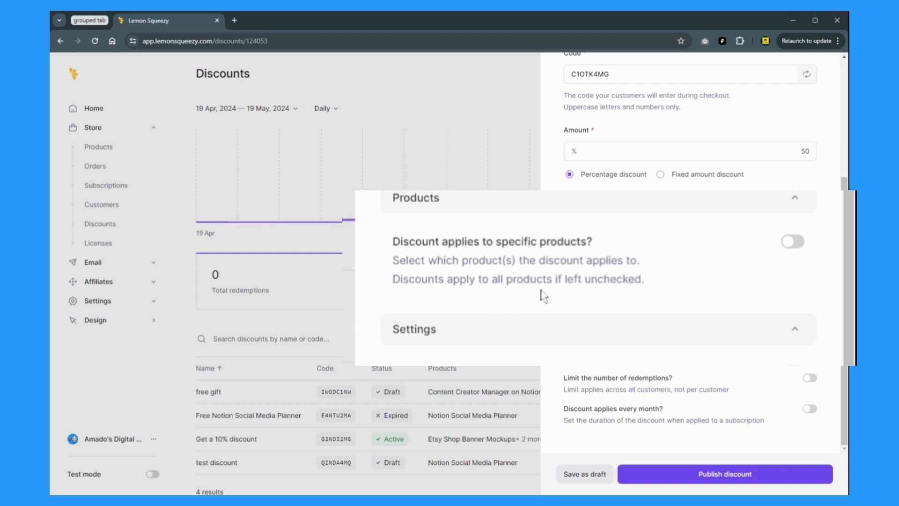
Step: Restrict the discount to specific products and tick Content Creator Manager on Notion
{"action": "left_click", "coordinate": [809, 235]}
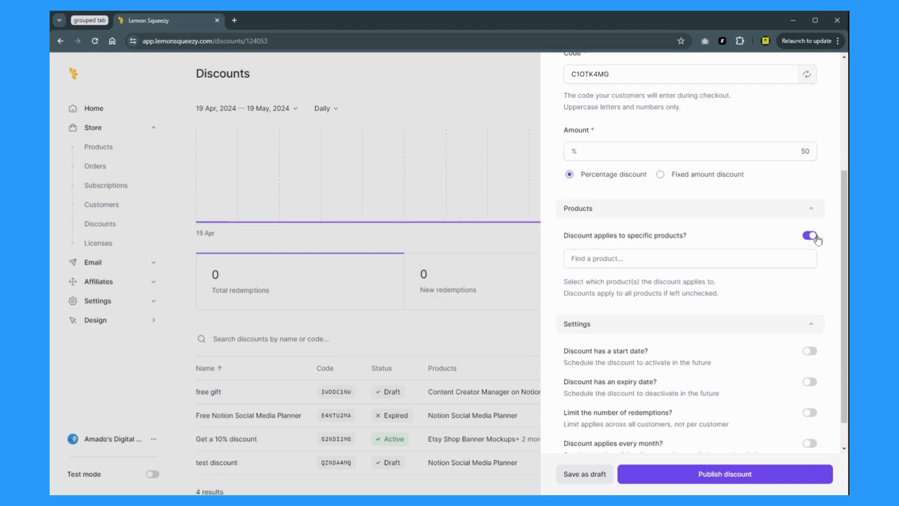
{"action": "left_click", "coordinate": [727, 256]}
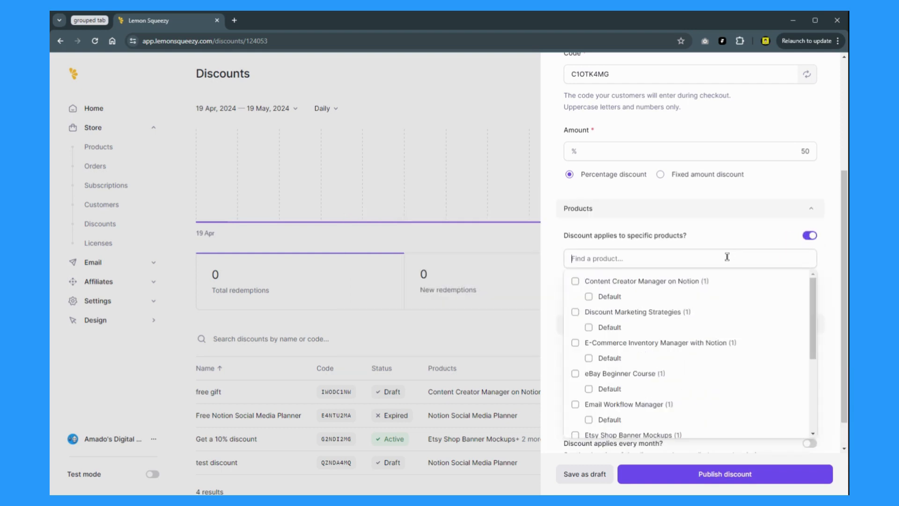
{"action": "left_click", "coordinate": [575, 281]}
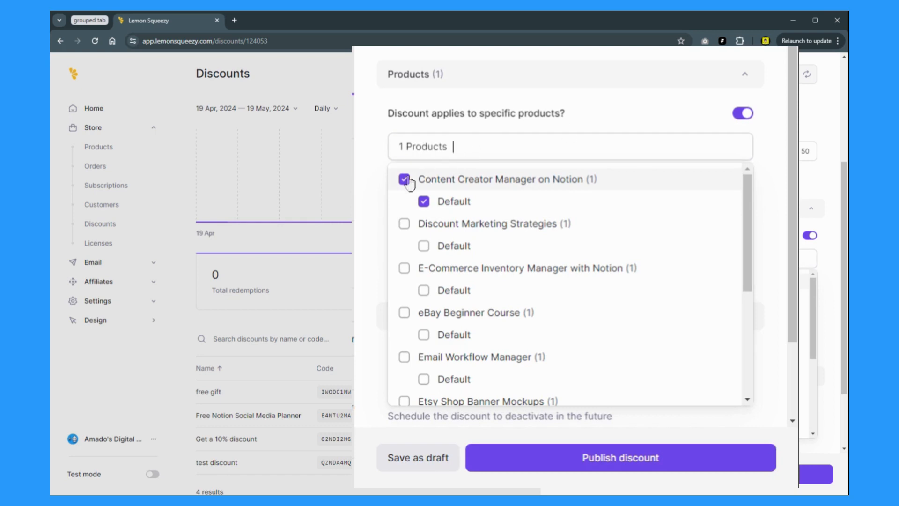
{"action": "scroll", "coordinate": [491, 208], "scroll_direction": "up", "scroll_amount": 3}
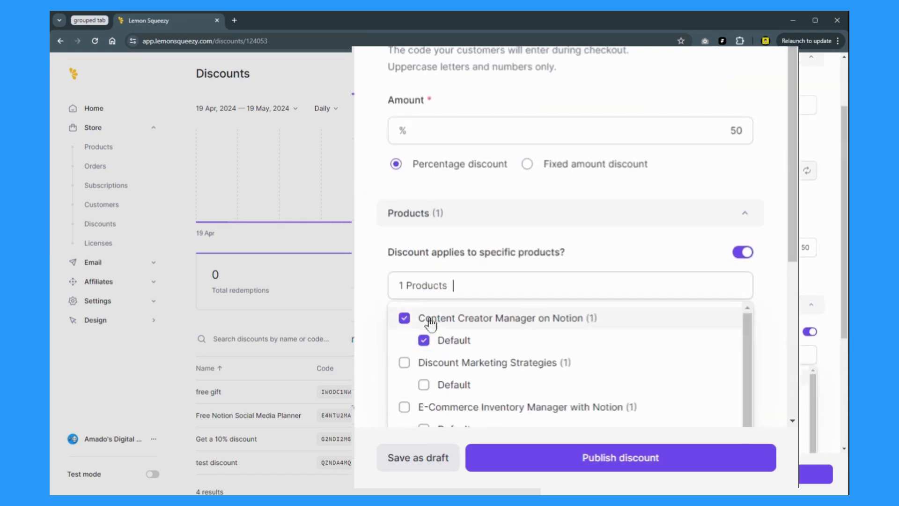
{"action": "scroll", "coordinate": [427, 317], "scroll_direction": "down", "scroll_amount": 3}
{"action": "scroll", "coordinate": [430, 315], "scroll_direction": "up", "scroll_amount": 2}
{"action": "scroll", "coordinate": [430, 315], "scroll_direction": "up", "scroll_amount": 1}
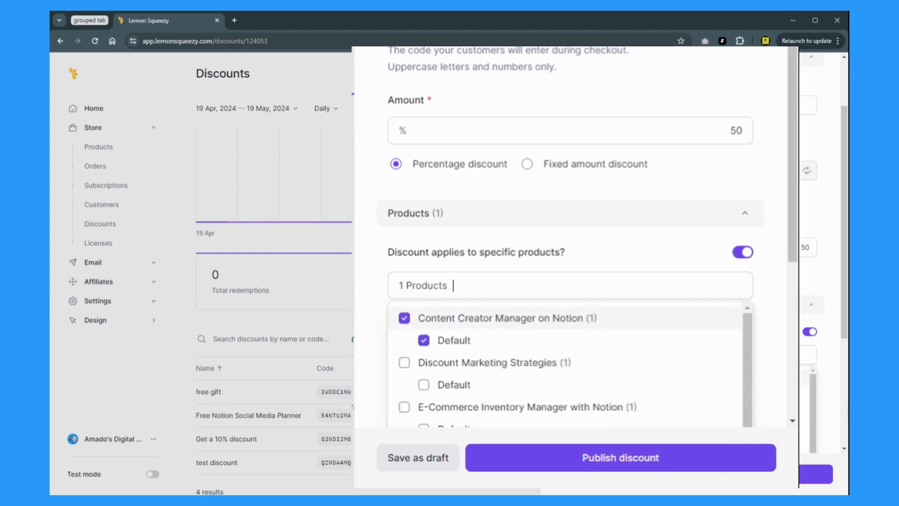
{"action": "scroll", "coordinate": [771, 282], "scroll_direction": "down", "scroll_amount": 6}
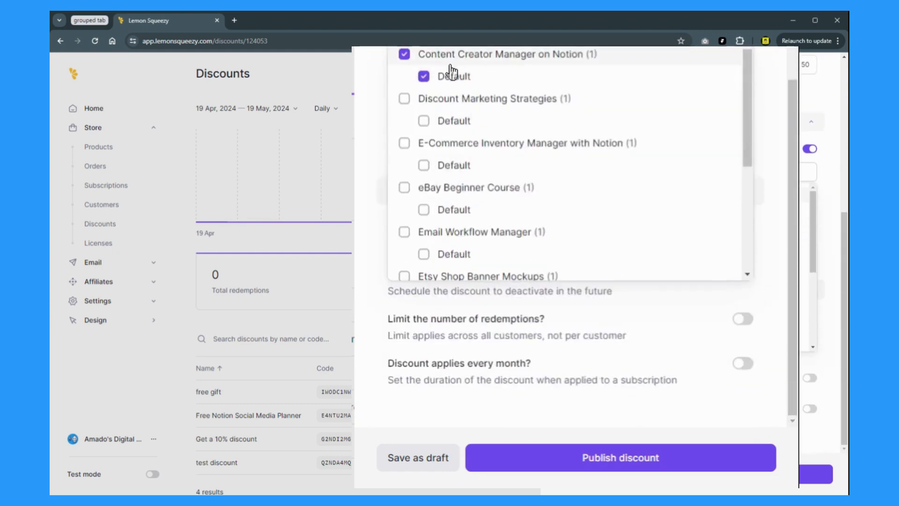
Step: Tick and untick three other products, then close the list with only one chosen
{"action": "left_click", "coordinate": [405, 100]}
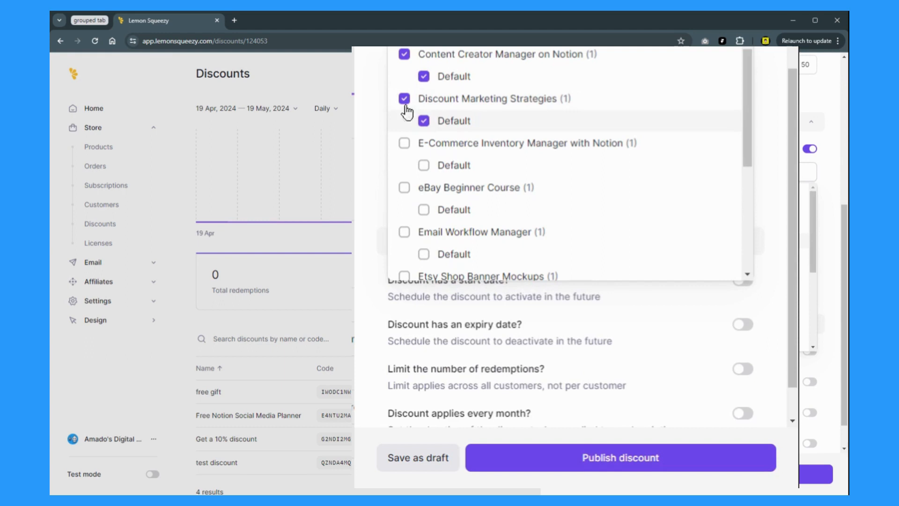
{"action": "left_click", "coordinate": [404, 144]}
{"action": "left_click", "coordinate": [404, 190]}
{"action": "left_click", "coordinate": [403, 190]}
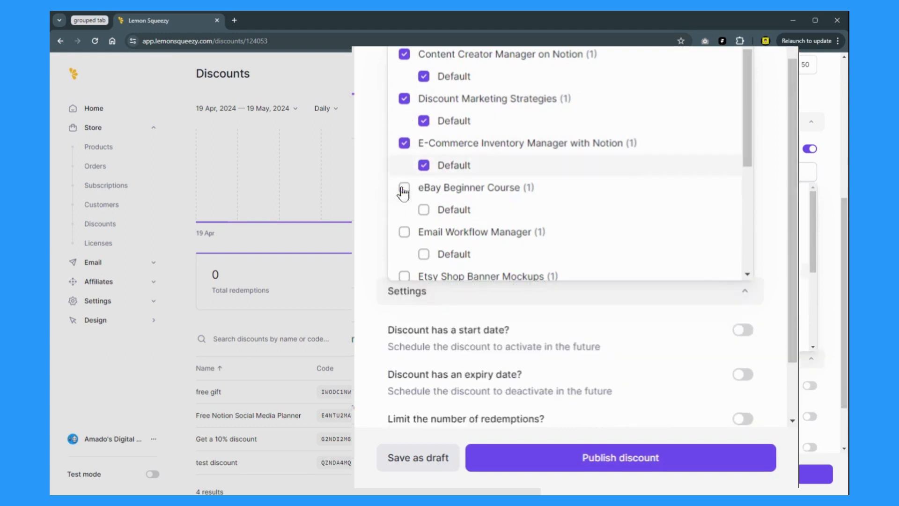
{"action": "left_click", "coordinate": [403, 143]}
{"action": "left_click", "coordinate": [410, 101]}
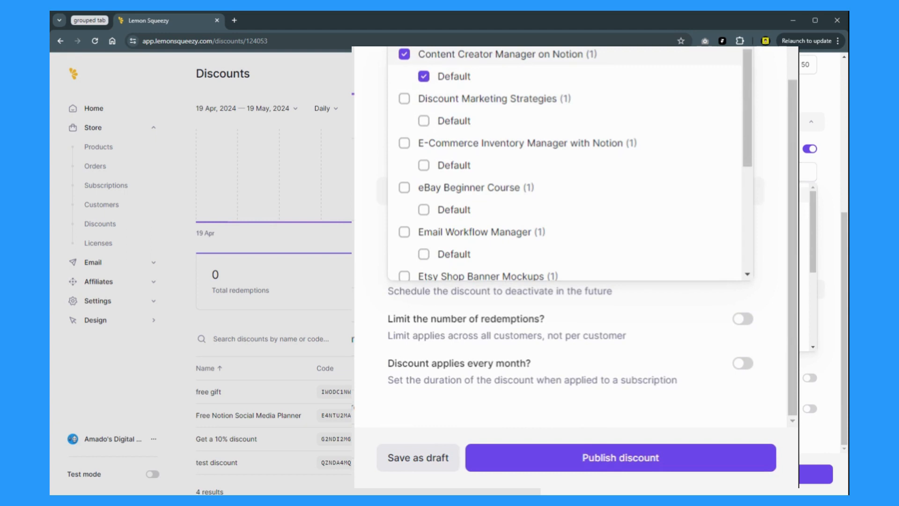
{"action": "left_click", "coordinate": [621, 175]}
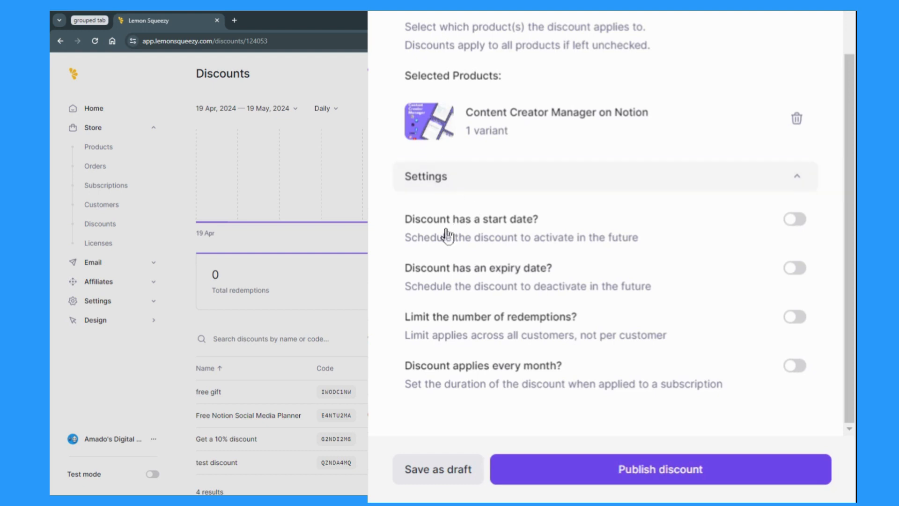
{"action": "left_click", "coordinate": [796, 223]}
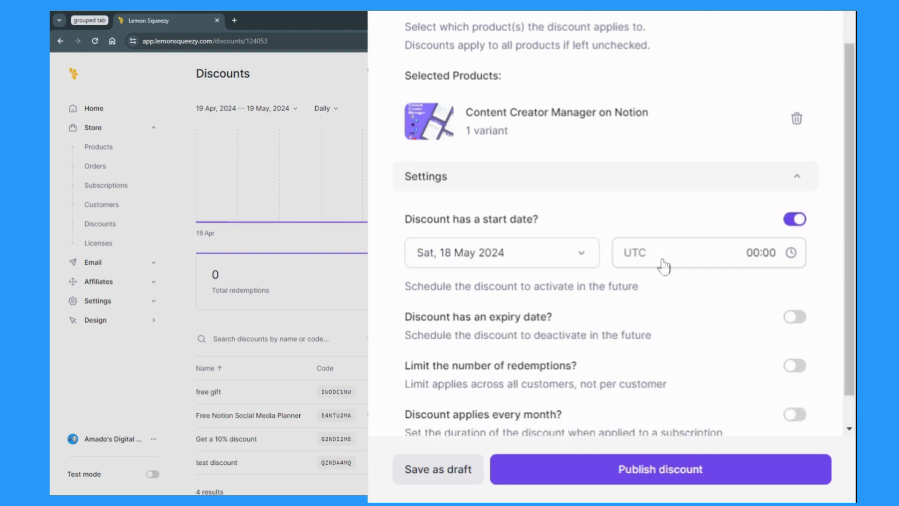
{"action": "left_click", "coordinate": [702, 257]}
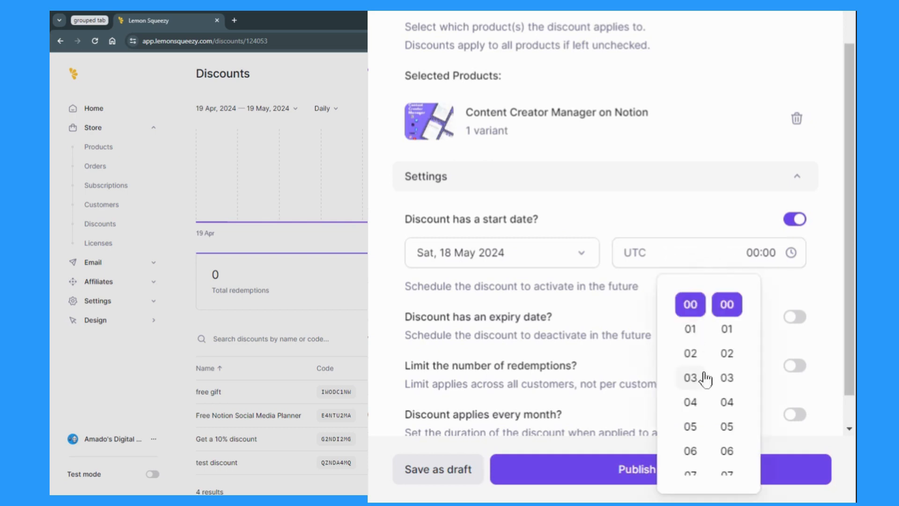
{"action": "left_click", "coordinate": [653, 227]}
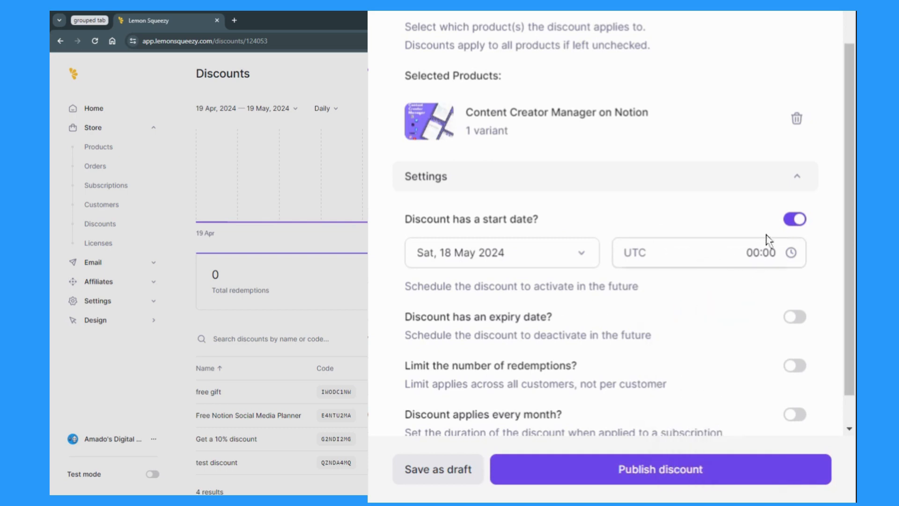
{"action": "left_click", "coordinate": [796, 220]}
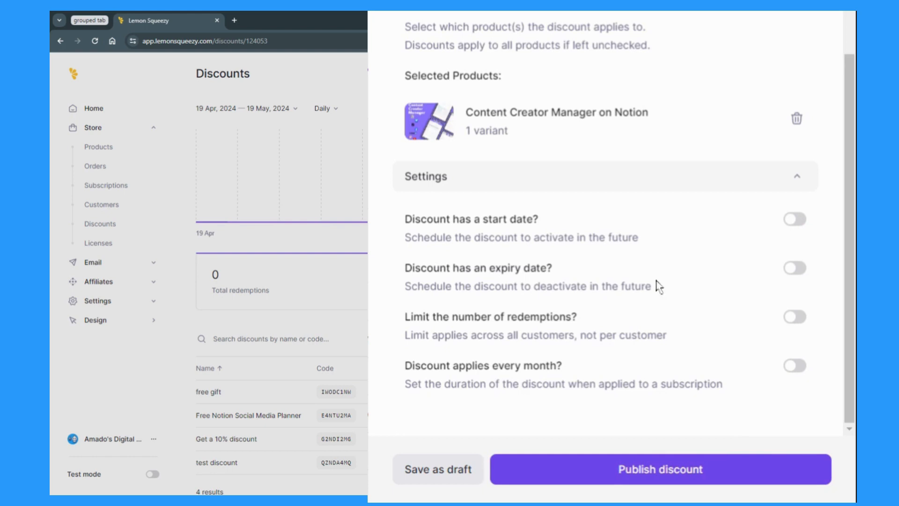
{"action": "left_click", "coordinate": [794, 269]}
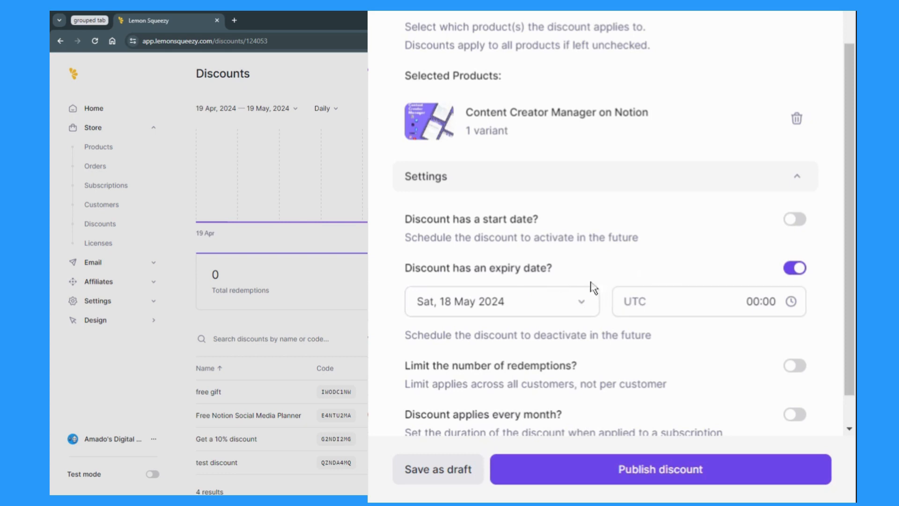
{"action": "left_click", "coordinate": [588, 305]}
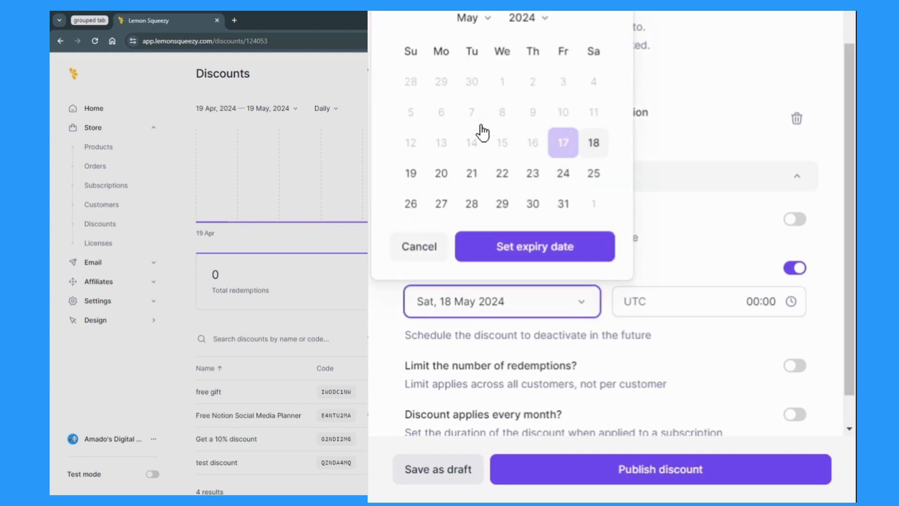
{"action": "left_click", "coordinate": [564, 208]}
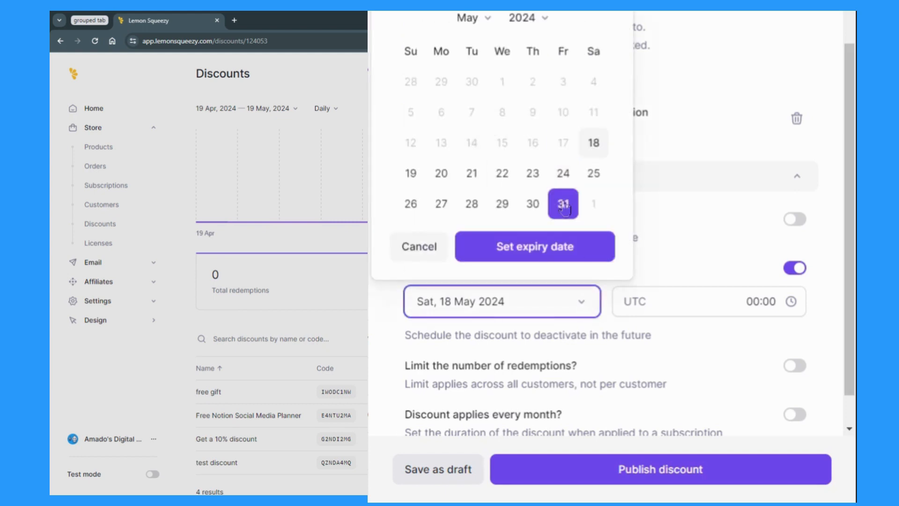
{"action": "left_click", "coordinate": [564, 175]}
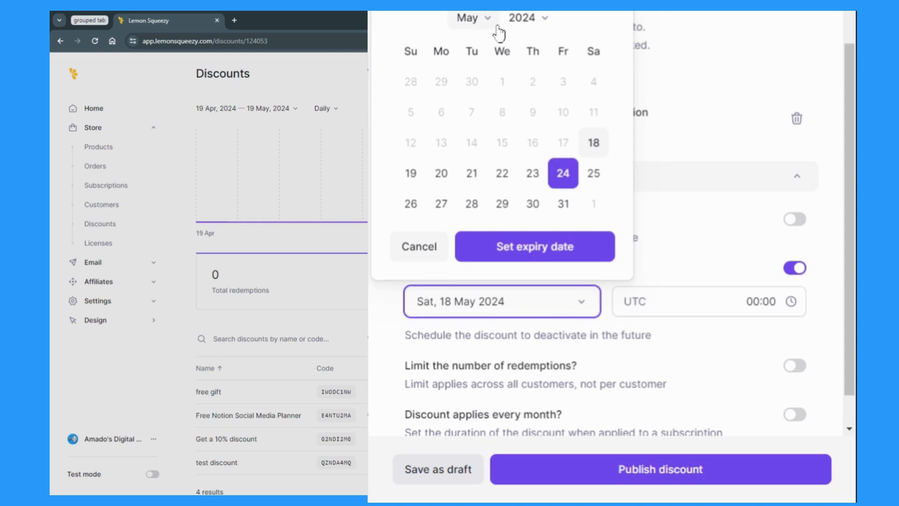
{"action": "left_click", "coordinate": [478, 154]}
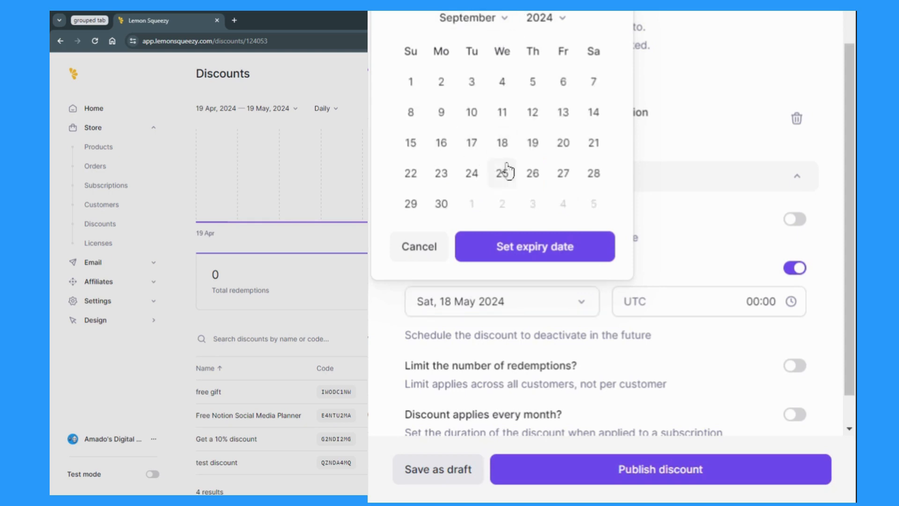
{"action": "left_click", "coordinate": [495, 176]}
{"action": "left_click", "coordinate": [679, 136]}
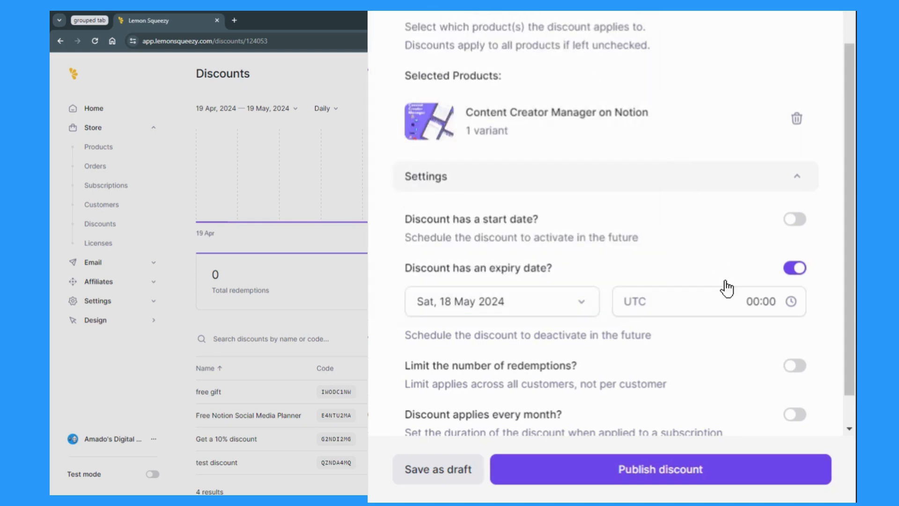
{"action": "left_click", "coordinate": [798, 272]}
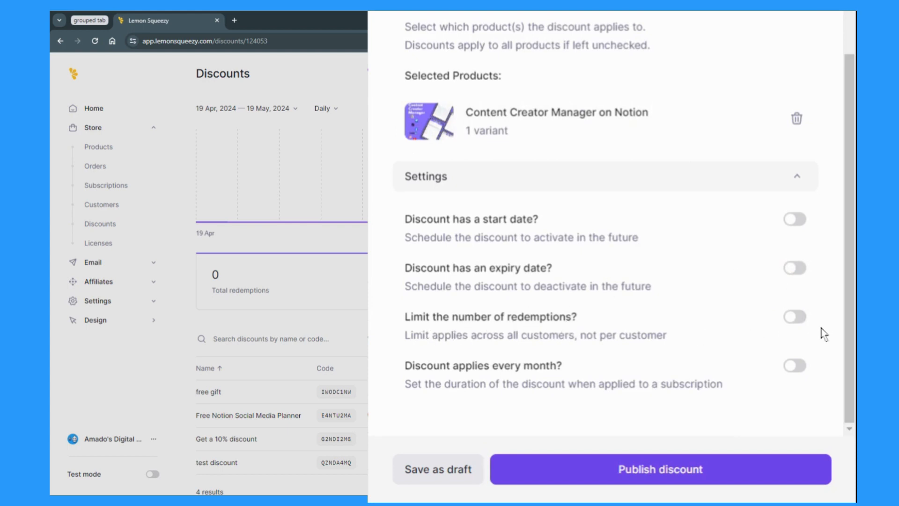
{"action": "left_click", "coordinate": [795, 317]}
{"action": "scroll", "coordinate": [684, 322], "scroll_direction": "down", "scroll_amount": 1}
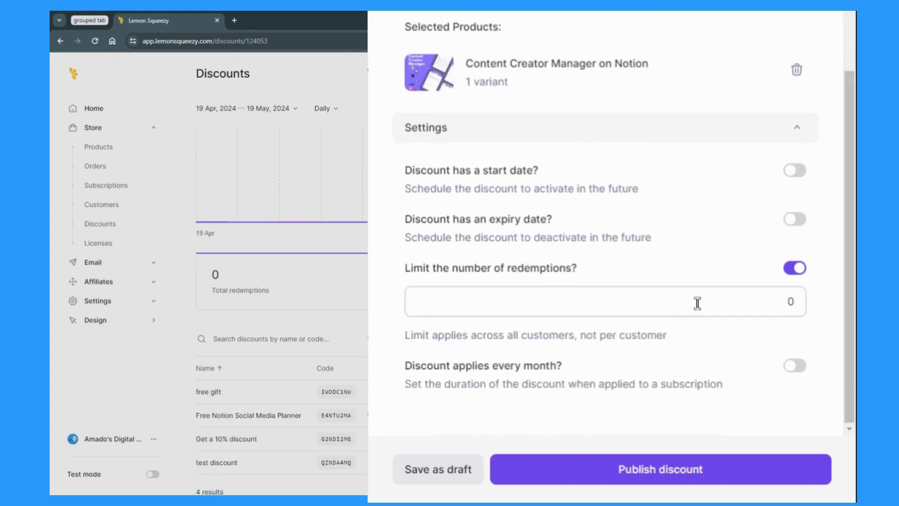
{"action": "left_click_drag", "start_coordinate": [698, 303], "coordinate": [795, 300]}
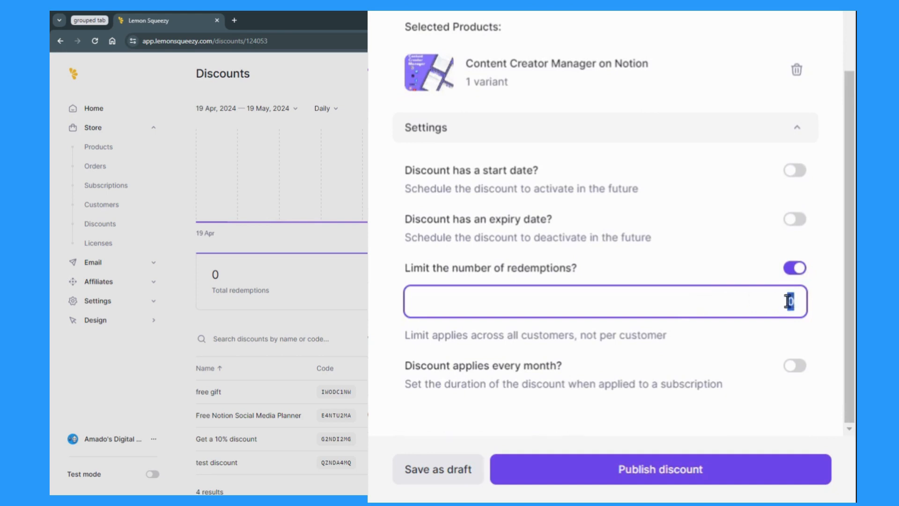
{"action": "type", "text": "10"}
{"action": "left_click", "coordinate": [618, 263]}
{"action": "left_click_drag", "start_coordinate": [750, 299], "coordinate": [832, 310]}
{"action": "left_click", "coordinate": [796, 288]}
{"action": "type", "text": "0"}
{"action": "left_click_drag", "start_coordinate": [732, 305], "coordinate": [796, 294]}
{"action": "left_click", "coordinate": [793, 271]}
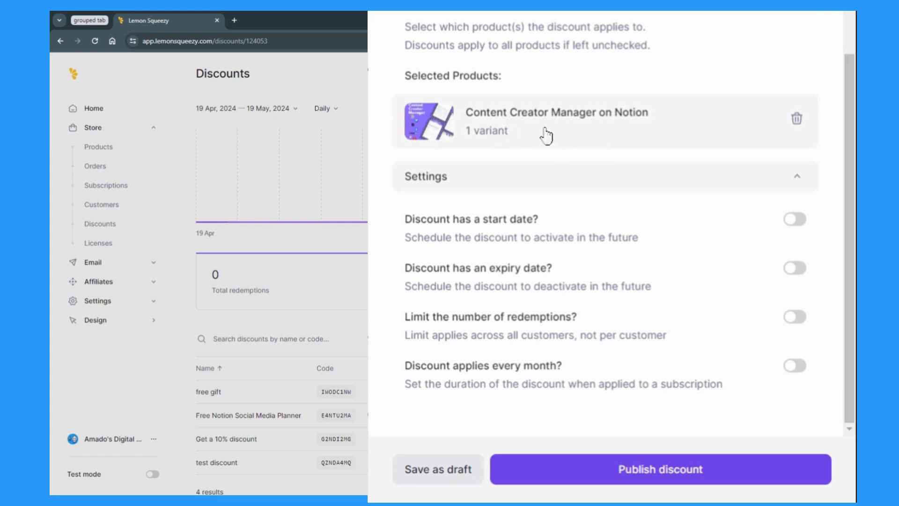
{"action": "left_click", "coordinate": [796, 366]}
{"action": "scroll", "coordinate": [634, 375], "scroll_direction": "down", "scroll_amount": 2}
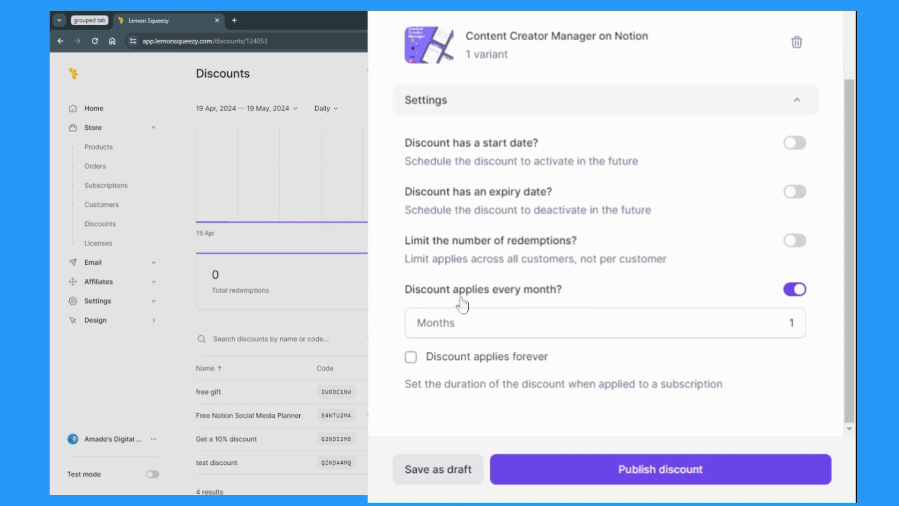
{"action": "left_click", "coordinate": [794, 330]}
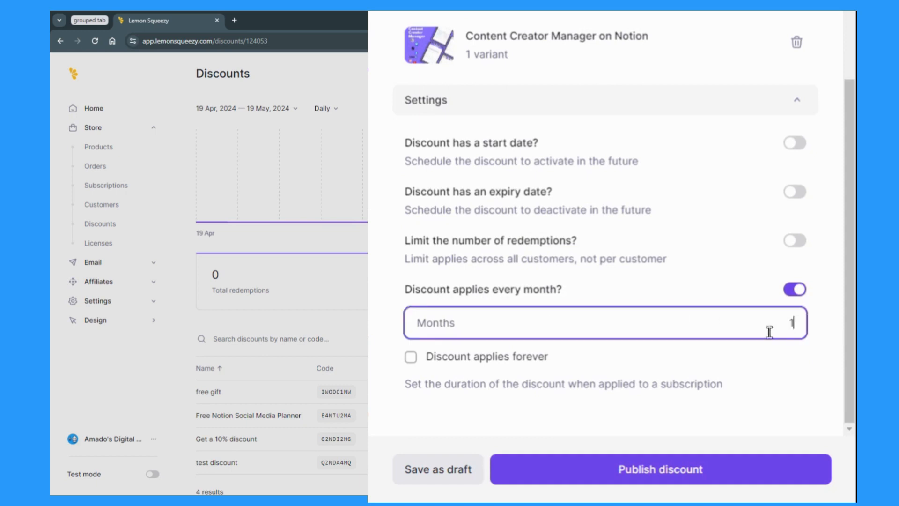
{"action": "left_click_drag", "start_coordinate": [768, 333], "coordinate": [813, 332]}
{"action": "left_click_drag", "start_coordinate": [754, 321], "coordinate": [808, 327]}
{"action": "type", "text": "3"}
{"action": "left_click", "coordinate": [411, 362]}
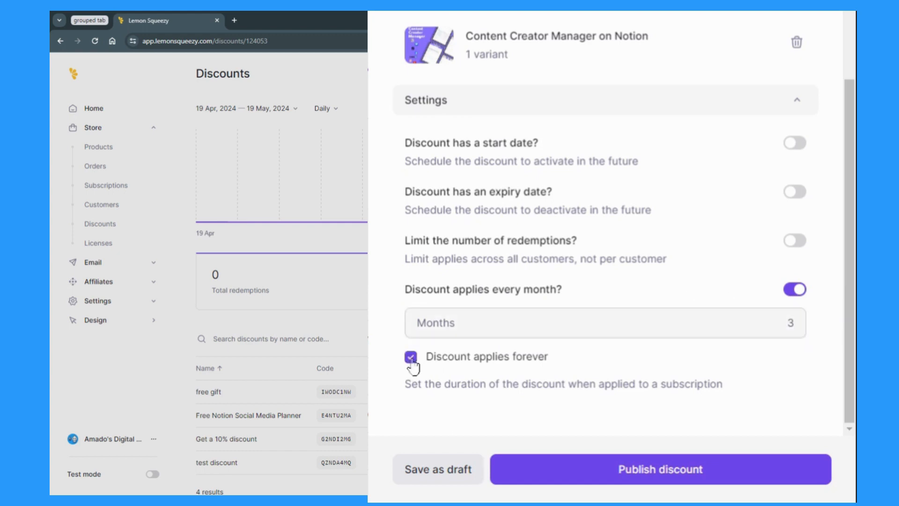
{"action": "left_click", "coordinate": [795, 297]}
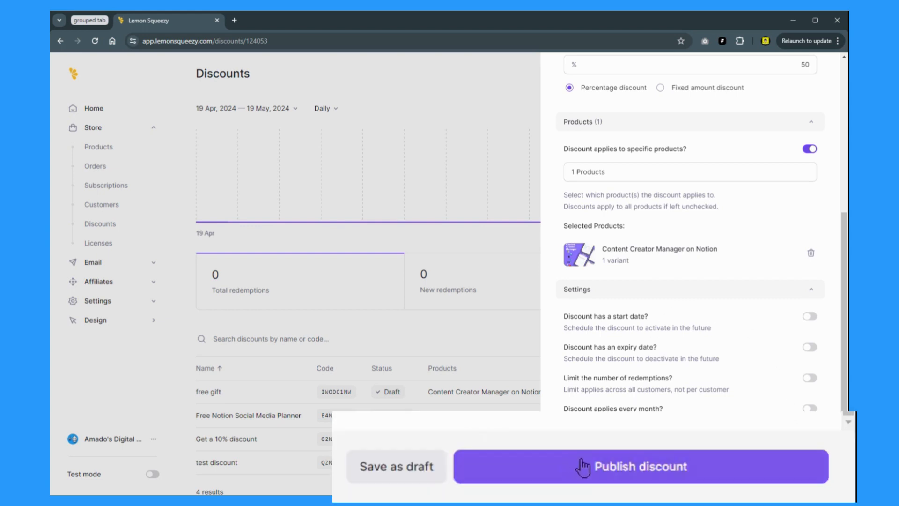
Step: Try publishing and closing the discount panel, then cancel the leave-page prompt
{"action": "left_click", "coordinate": [693, 475]}
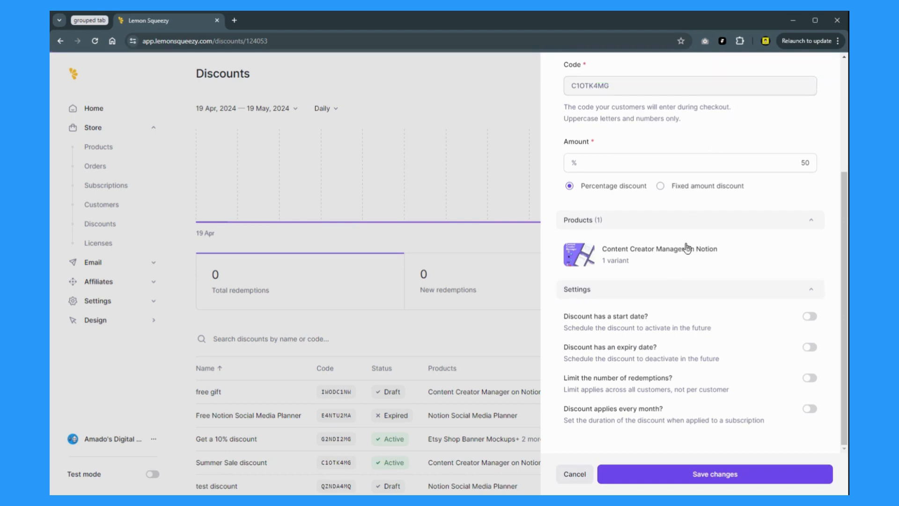
{"action": "left_click", "coordinate": [574, 475]}
{"action": "left_click", "coordinate": [529, 113]}
{"action": "scroll", "coordinate": [688, 277], "scroll_direction": "up", "scroll_amount": 4}
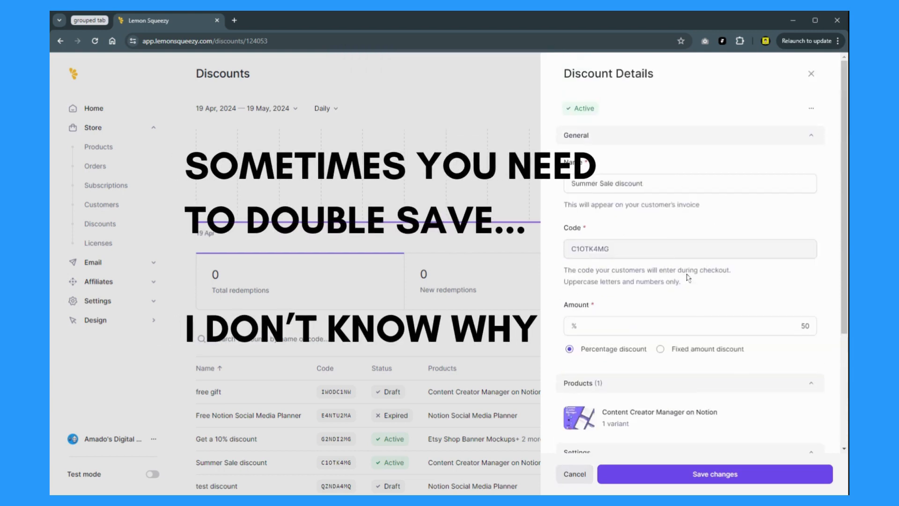
Step: Save the Summer Sale discount changes and close its details panel
{"action": "left_click", "coordinate": [811, 109]}
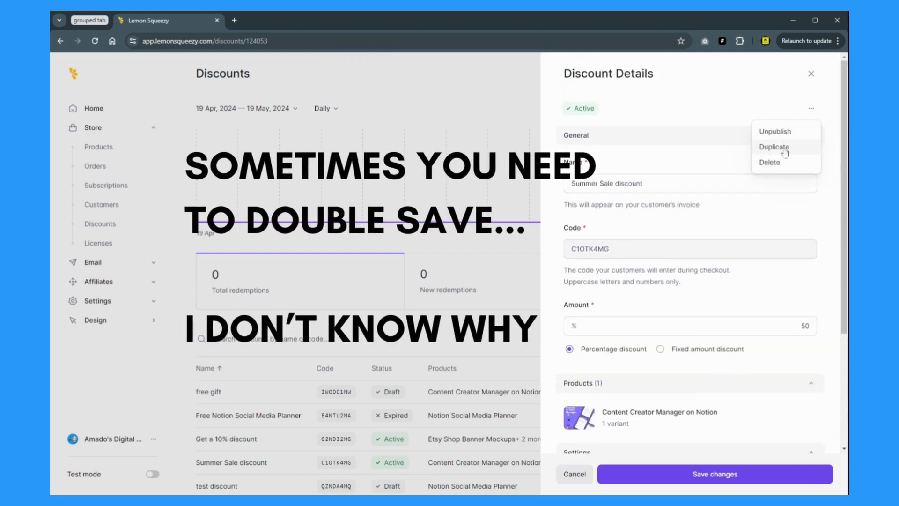
{"action": "left_click", "coordinate": [812, 75]}
{"action": "left_click", "coordinate": [813, 77]}
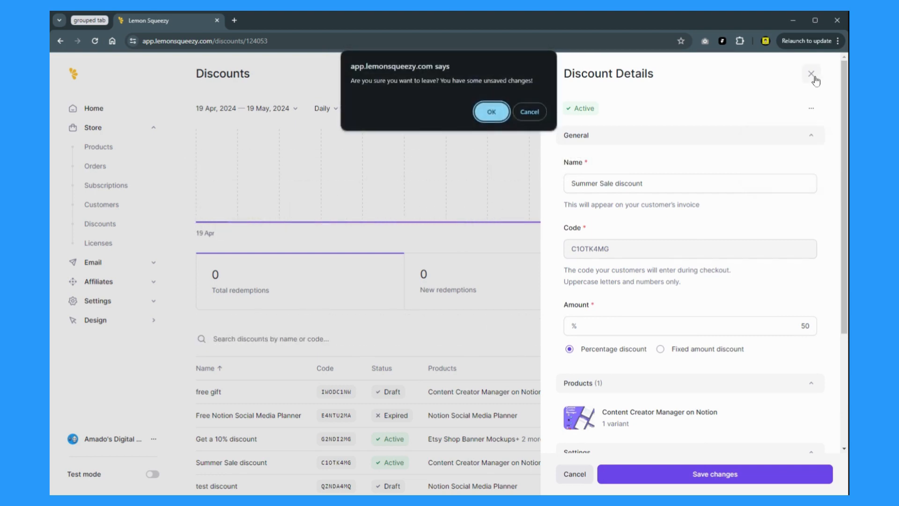
{"action": "left_click", "coordinate": [529, 111]}
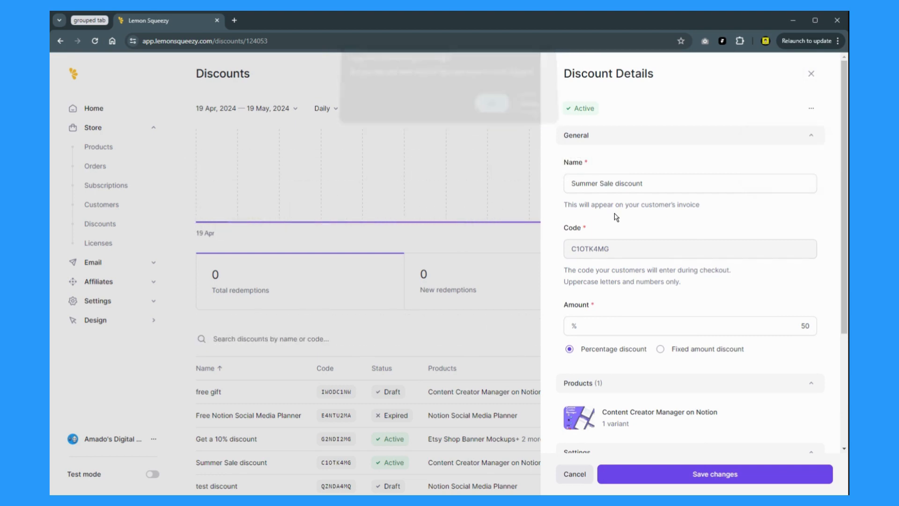
{"action": "left_click", "coordinate": [682, 474]}
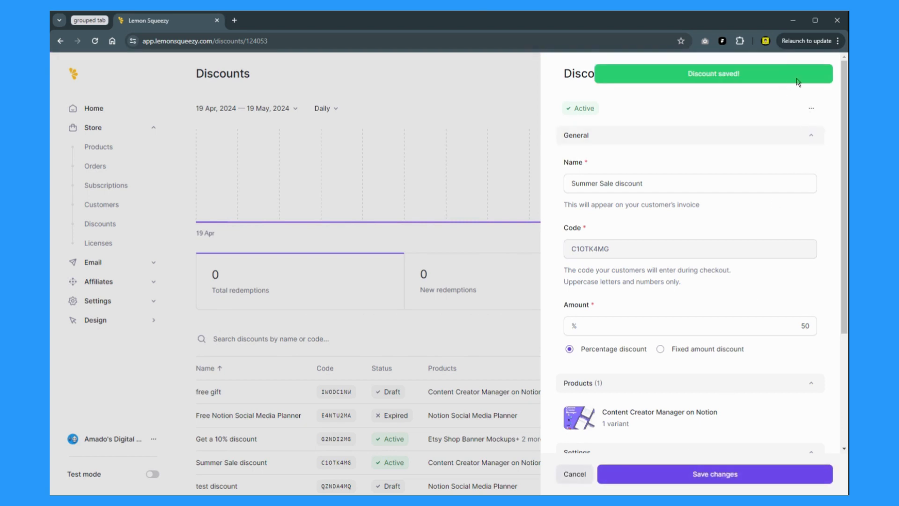
{"action": "left_click", "coordinate": [812, 75]}
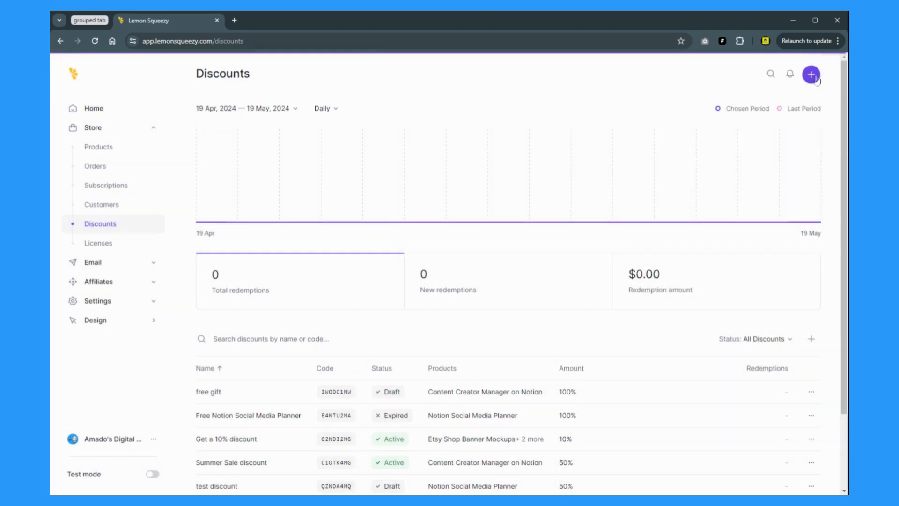
Step: Scroll the discounts table, then go to Store > Products
{"action": "scroll", "coordinate": [493, 330], "scroll_direction": "down", "scroll_amount": 2}
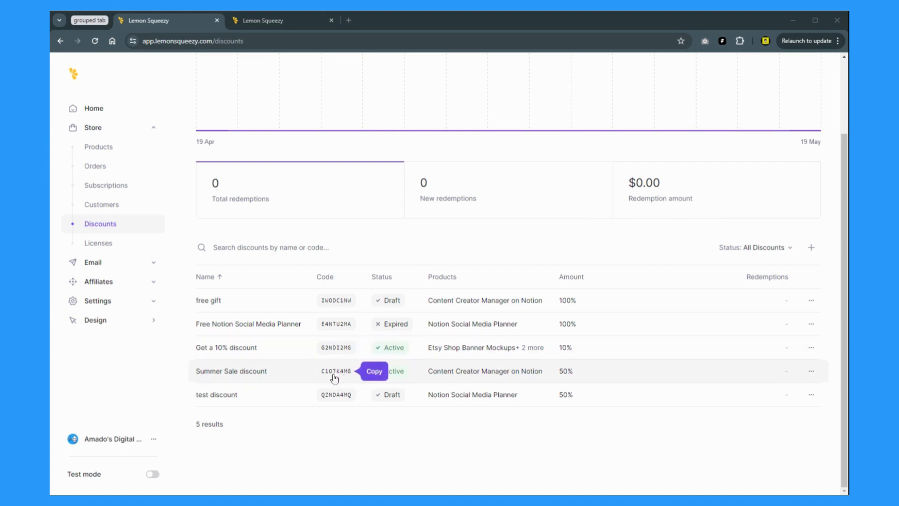
{"action": "left_click", "coordinate": [102, 154]}
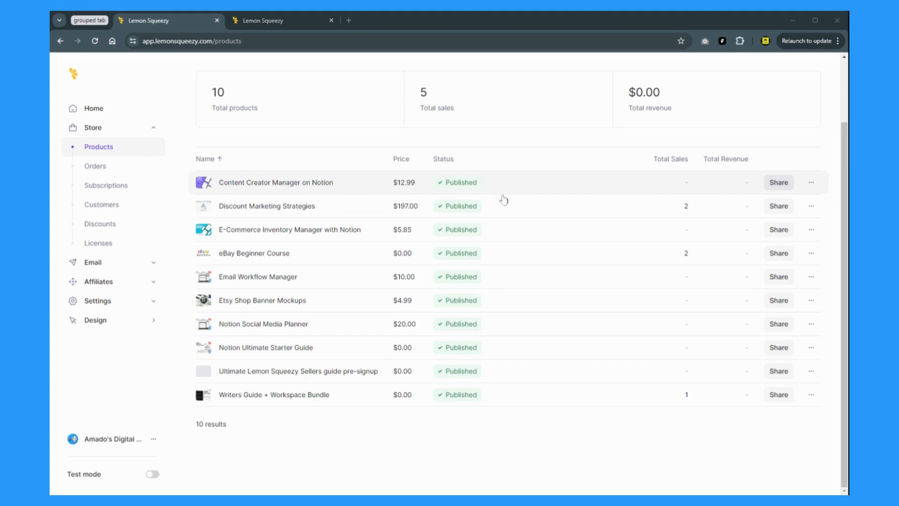
Step: Copy the Checkout Link for Content Creator Manager on Notion from its Share panel
{"action": "left_click", "coordinate": [782, 186]}
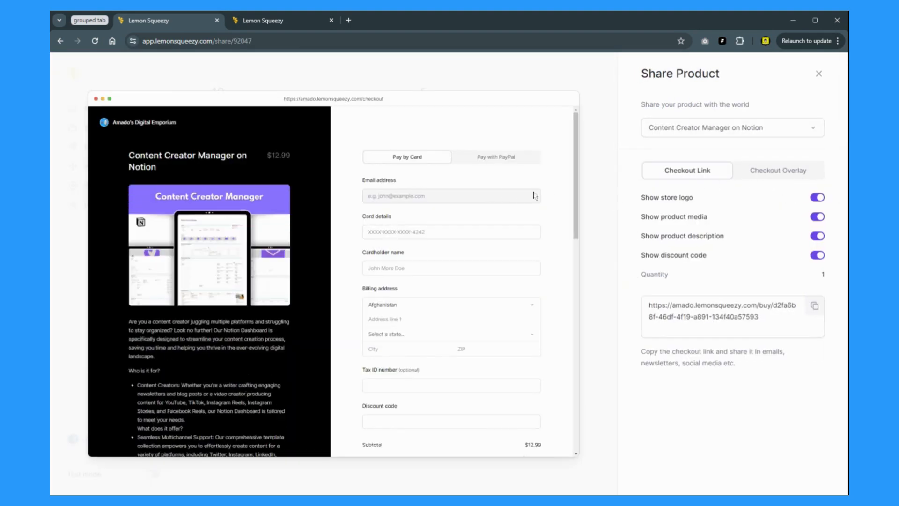
{"action": "left_click", "coordinate": [814, 306]}
{"action": "left_click", "coordinate": [770, 173]}
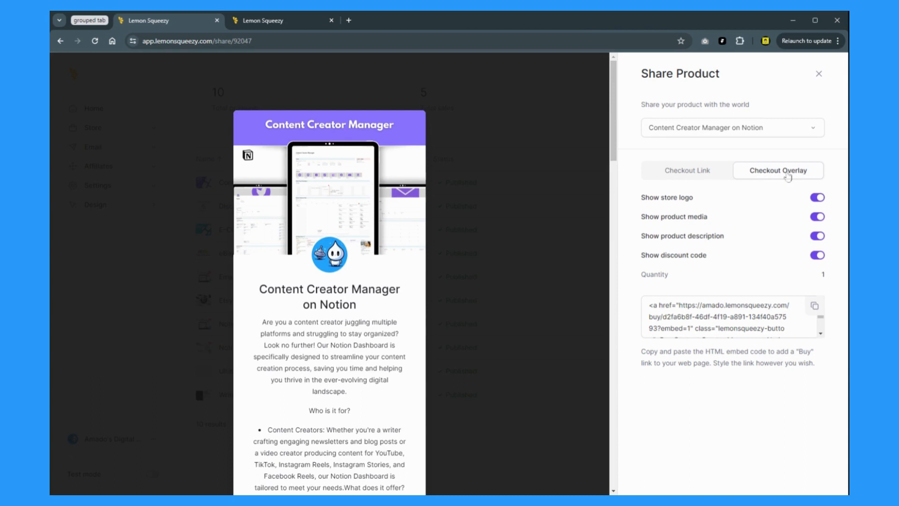
{"action": "left_click", "coordinate": [693, 172]}
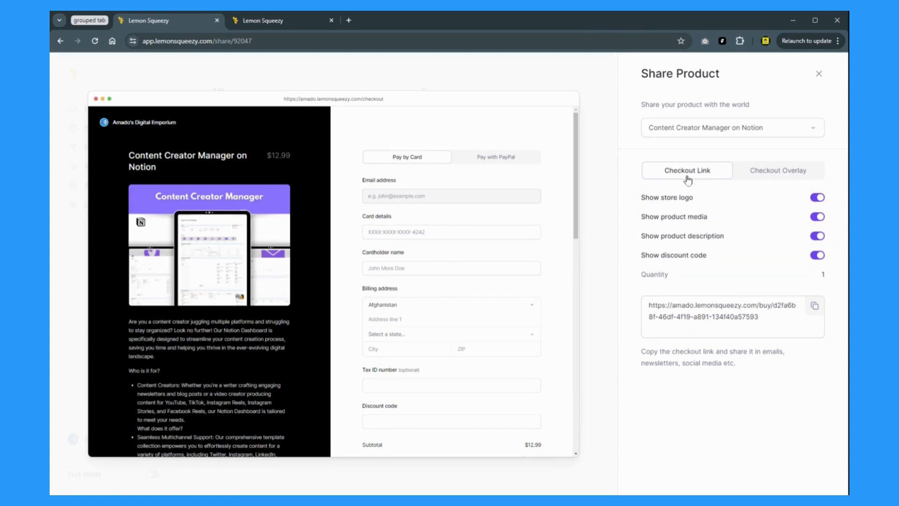
{"action": "left_click", "coordinate": [815, 308]}
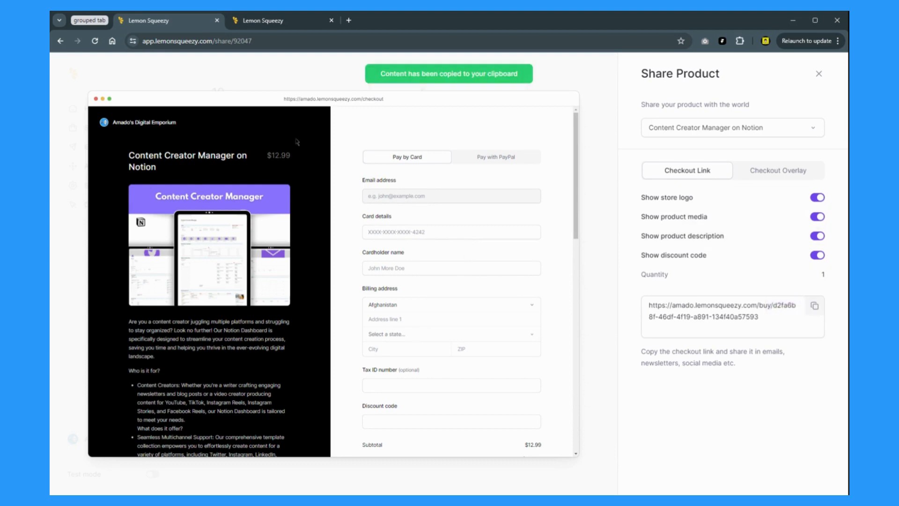
{"action": "left_click", "coordinate": [279, 22]}
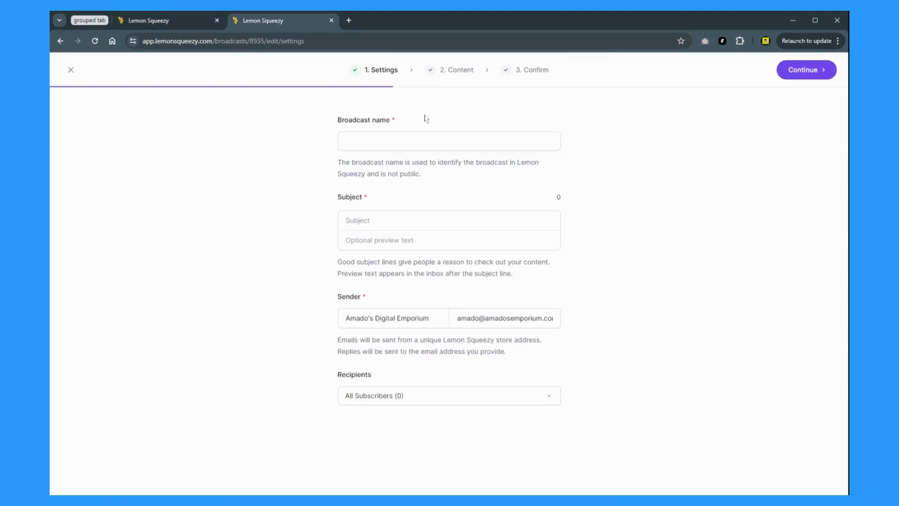
Step: Name the broadcast 'TEST BROADCAST' with subject 'get your discount code'
{"action": "left_click", "coordinate": [409, 135]}
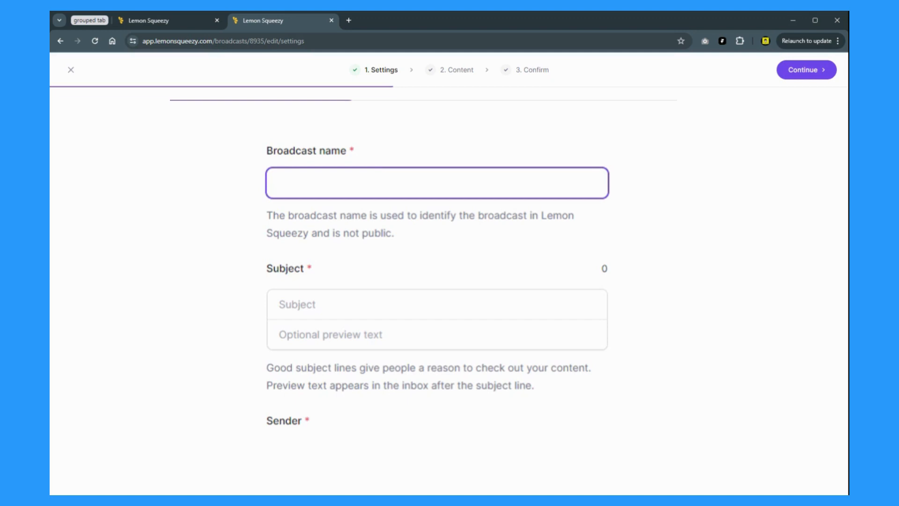
{"action": "type", "text": "TEST BROADCAST"}
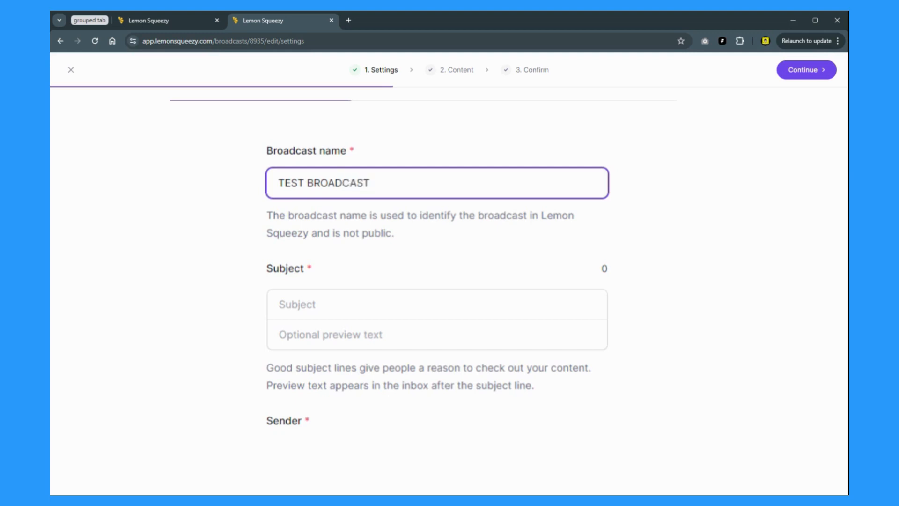
{"action": "left_click", "coordinate": [362, 311]}
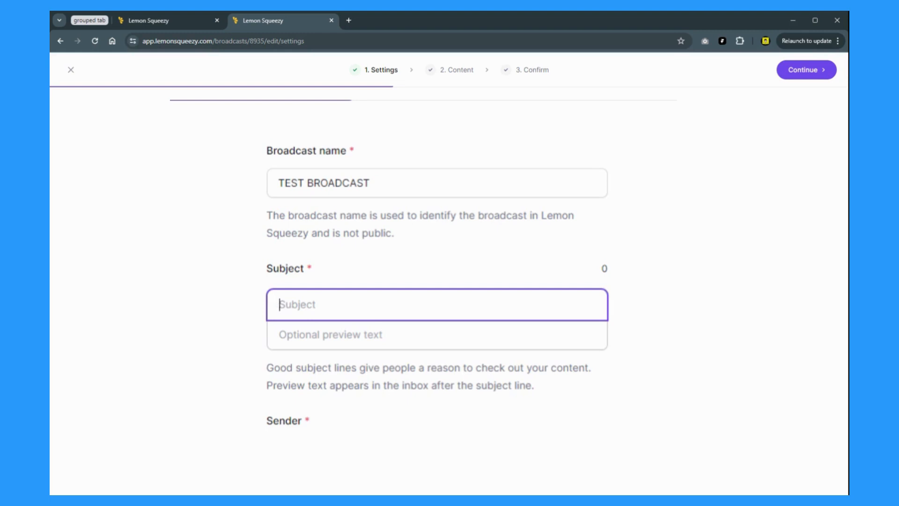
{"action": "type", "text": "free"}
{"action": "key", "text": "ctrl+BackSpace"}
{"action": "type", "text": "get your discount"}
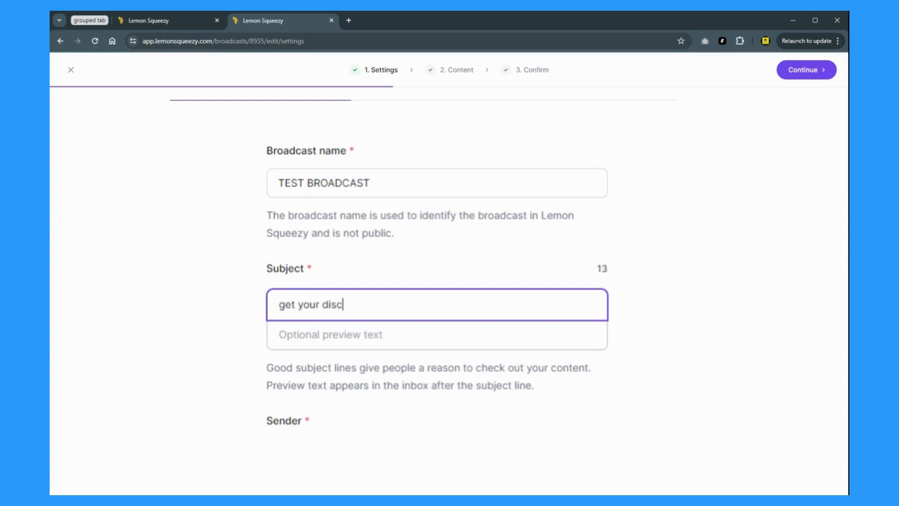
{"action": "type", "text": " code"}
{"action": "left_click", "coordinate": [374, 335]}
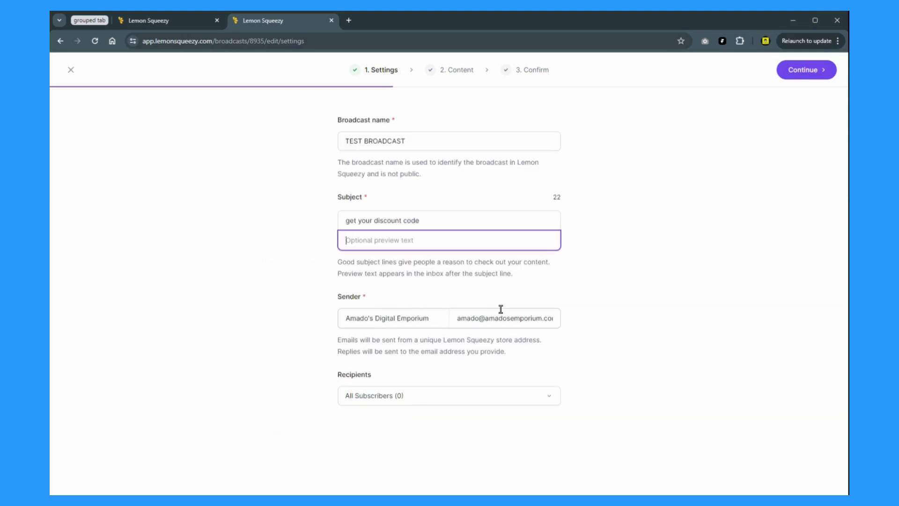
Step: Target Discount Marketing Strategies buyers as recipients and continue to the Content step
{"action": "left_click", "coordinate": [549, 396]}
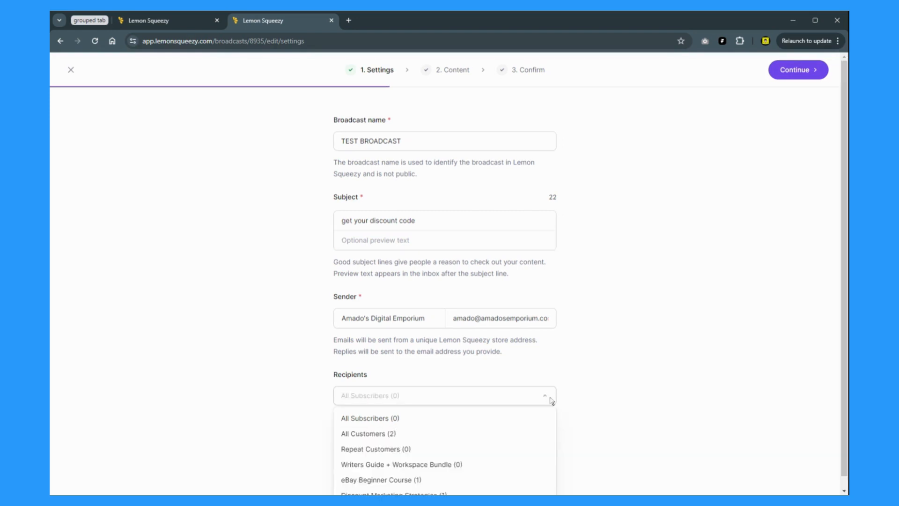
{"action": "scroll", "coordinate": [581, 384], "scroll_direction": "down", "scroll_amount": 1}
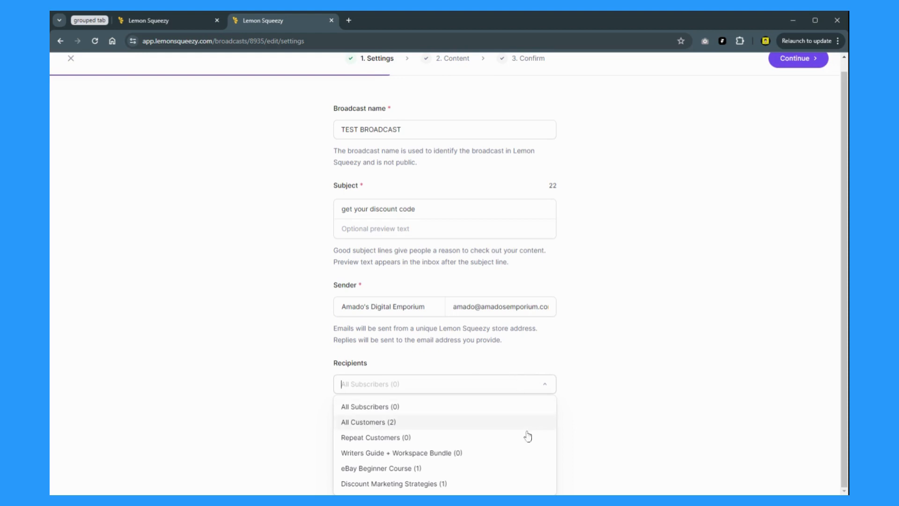
{"action": "left_click", "coordinate": [450, 484]}
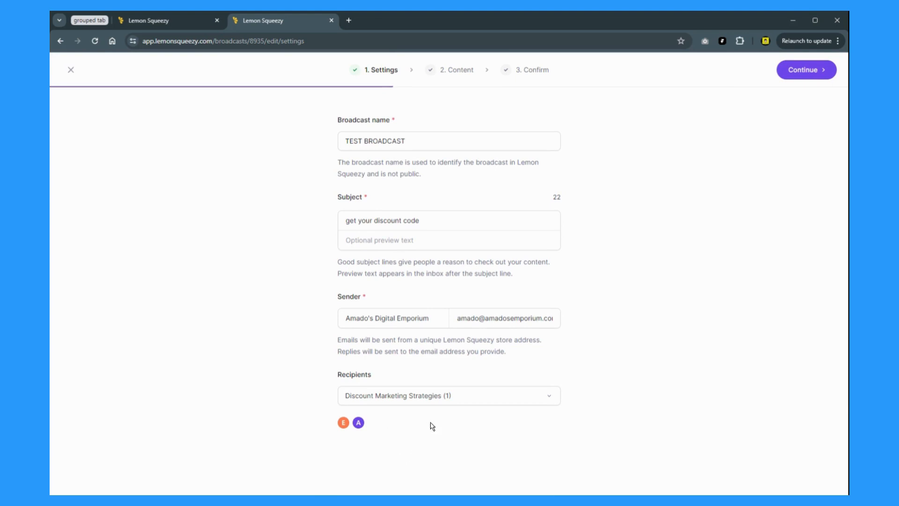
{"action": "left_click", "coordinate": [806, 75]}
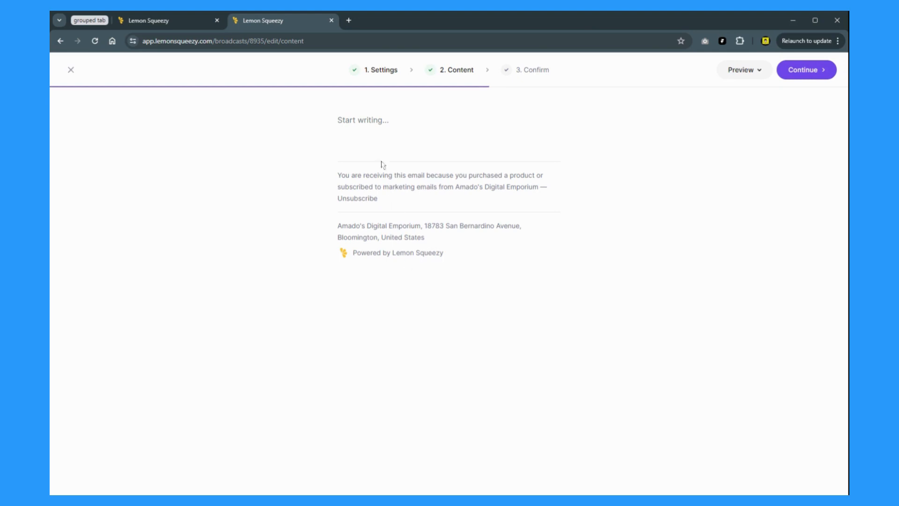
Step: Write the body line 'Get your discount on my notion template here'
{"action": "left_click", "coordinate": [377, 122]}
{"action": "type", "text": "Get your discount on my notion templa"}
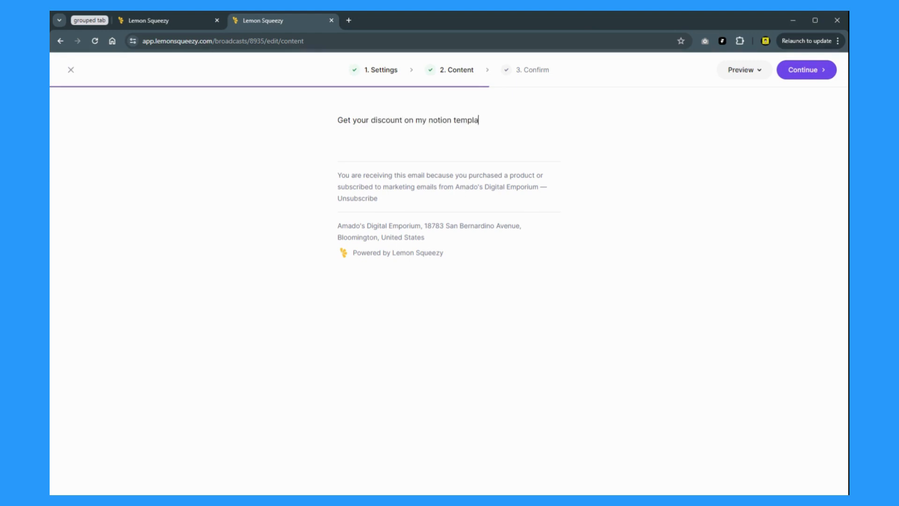
{"action": "type", "text": "te here"}
{"action": "key", "text": "Return"}
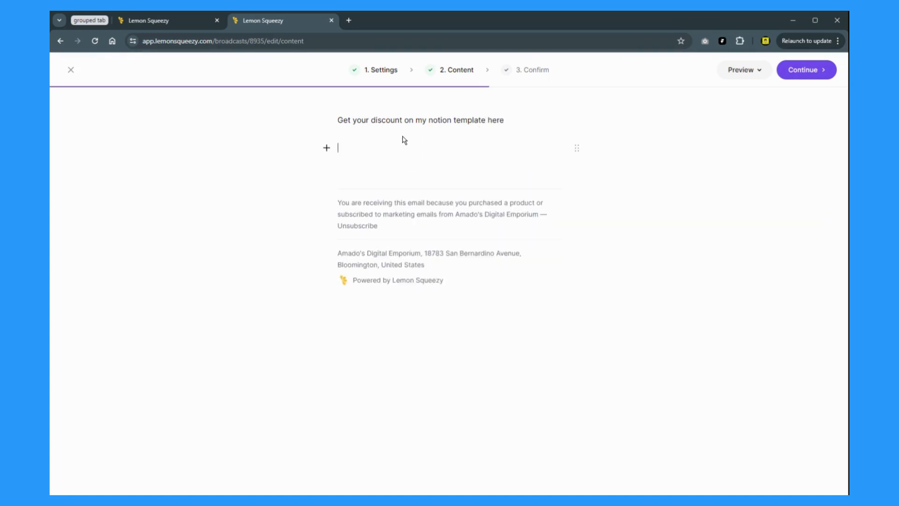
Step: Add an 'Access template here' button linked to the pasted checkout URL
{"action": "left_click", "coordinate": [327, 148]}
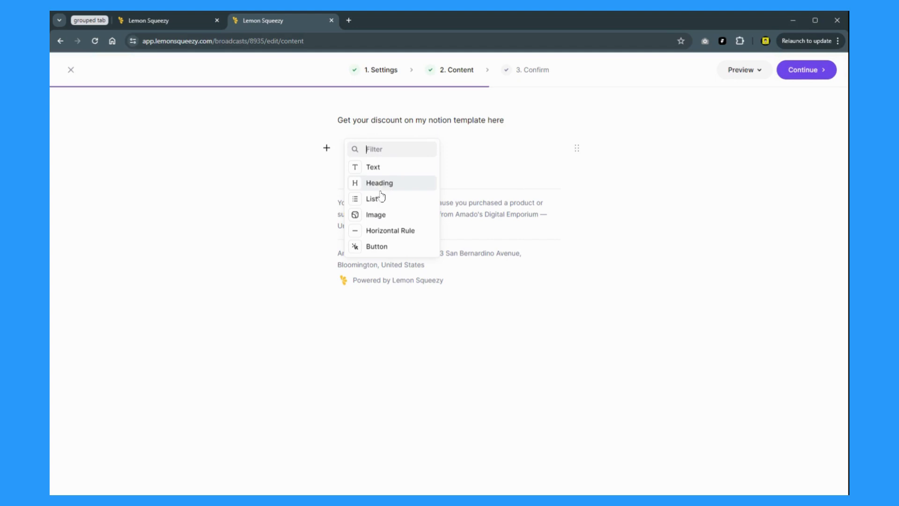
{"action": "left_click", "coordinate": [378, 251]}
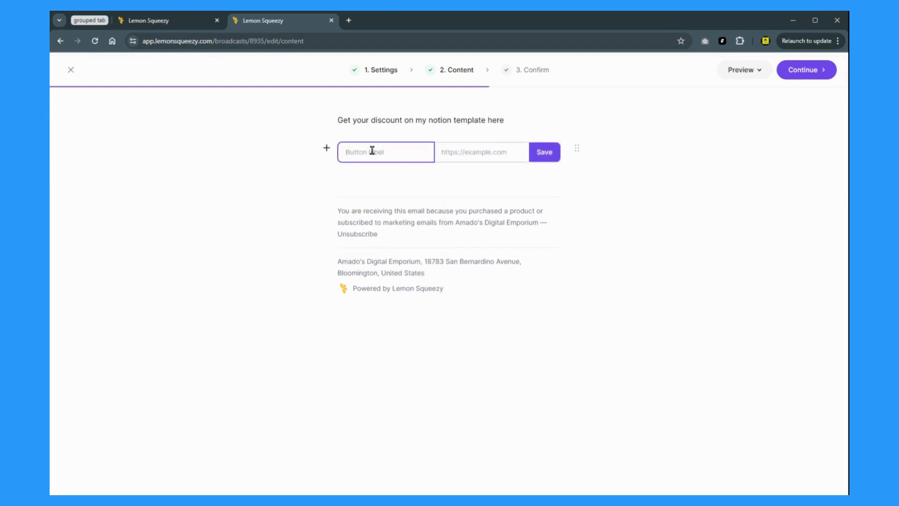
{"action": "type", "text": "Access template here"}
{"action": "left_click", "coordinate": [458, 157]}
{"action": "key", "text": "ctrl+v"}
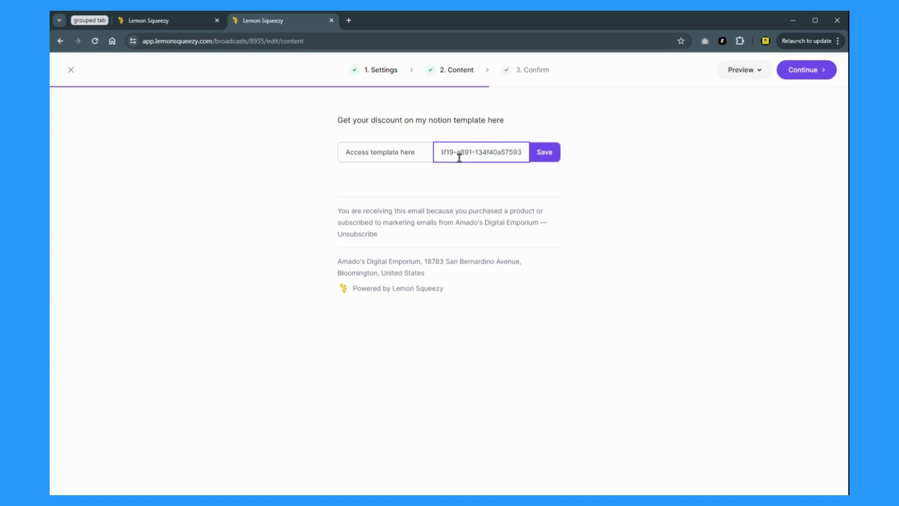
{"action": "left_click", "coordinate": [553, 160]}
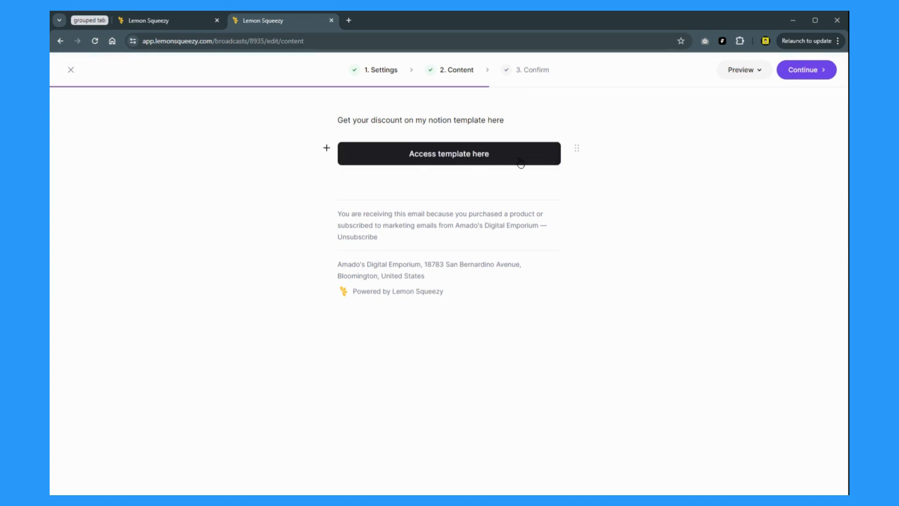
Step: Review the button's label and link, and add an empty line below it
{"action": "left_click", "coordinate": [576, 148]}
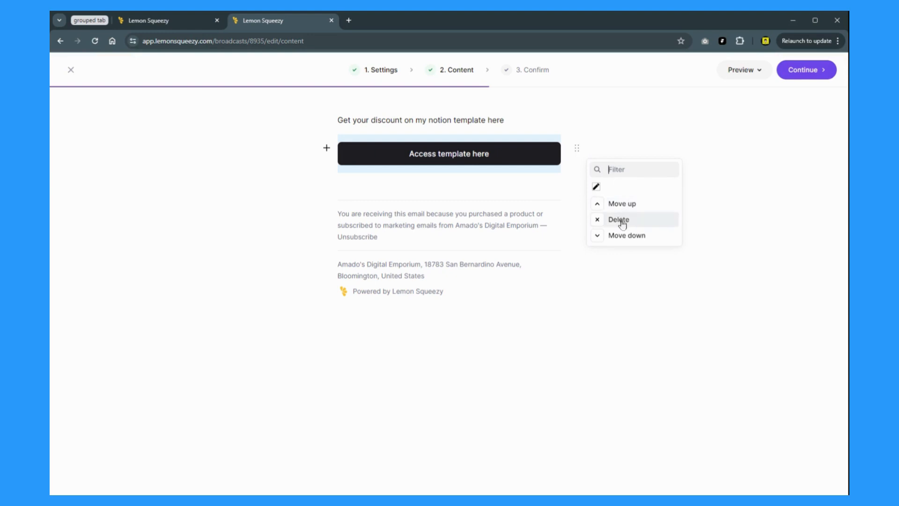
{"action": "left_click", "coordinate": [595, 186]}
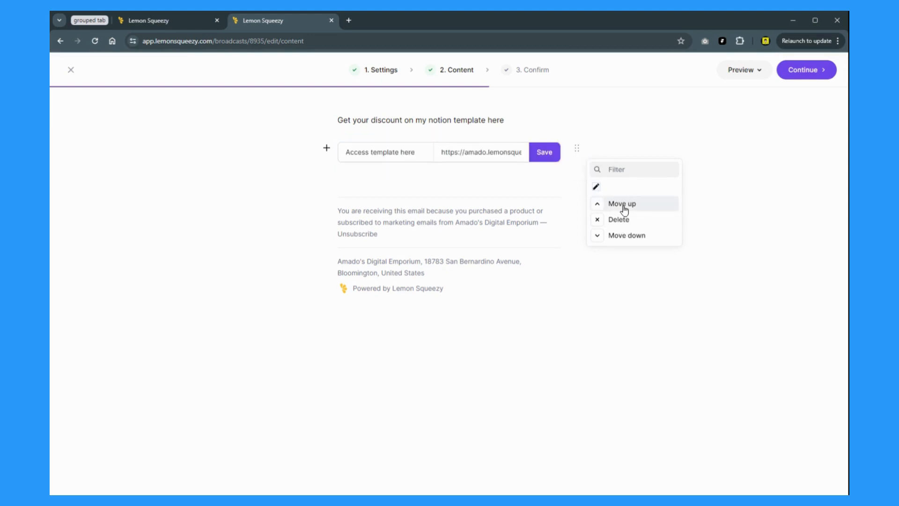
{"action": "left_click", "coordinate": [468, 187]}
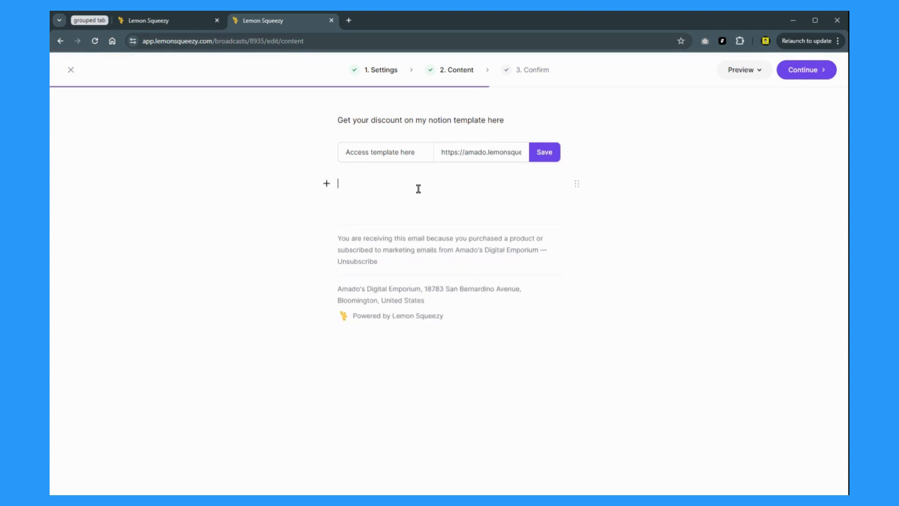
{"action": "left_click", "coordinate": [326, 184]}
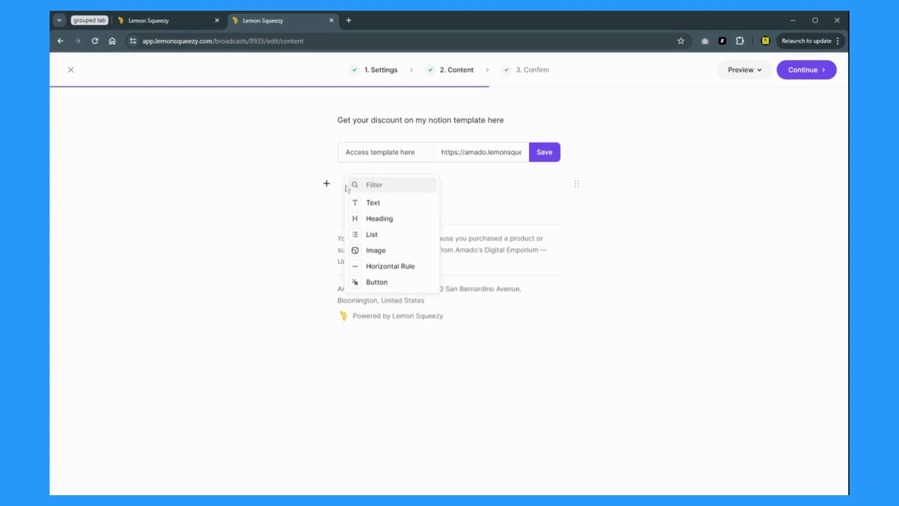
{"action": "left_click", "coordinate": [480, 207]}
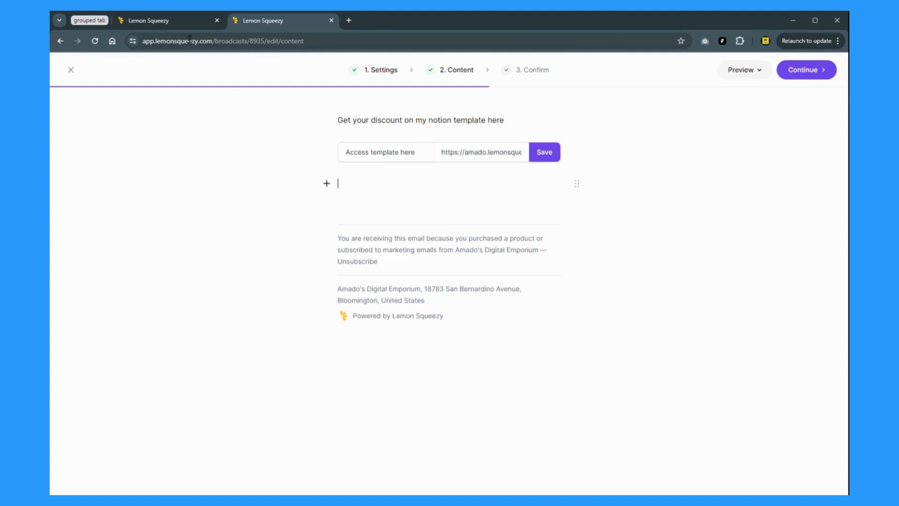
Step: Copy discount code C1OTK4MG from Store > Discounts and return to the broadcast
{"action": "left_click", "coordinate": [167, 23]}
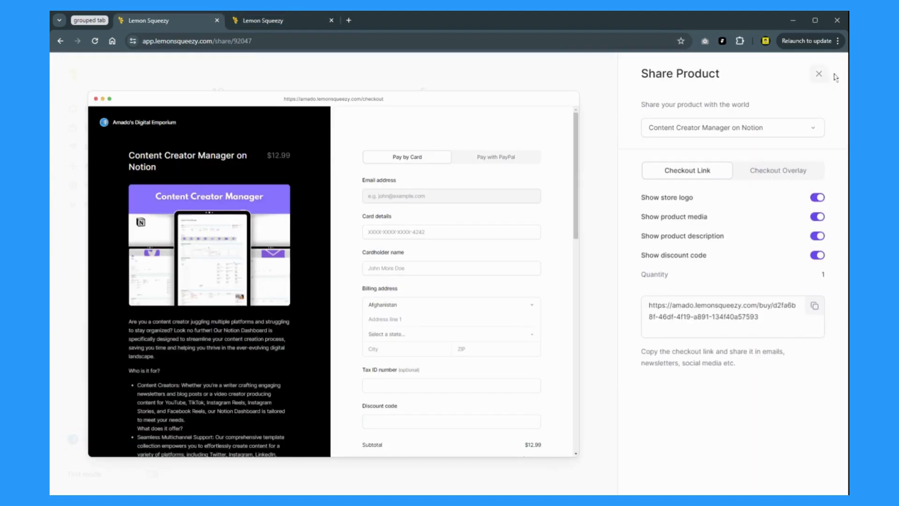
{"action": "left_click", "coordinate": [819, 74]}
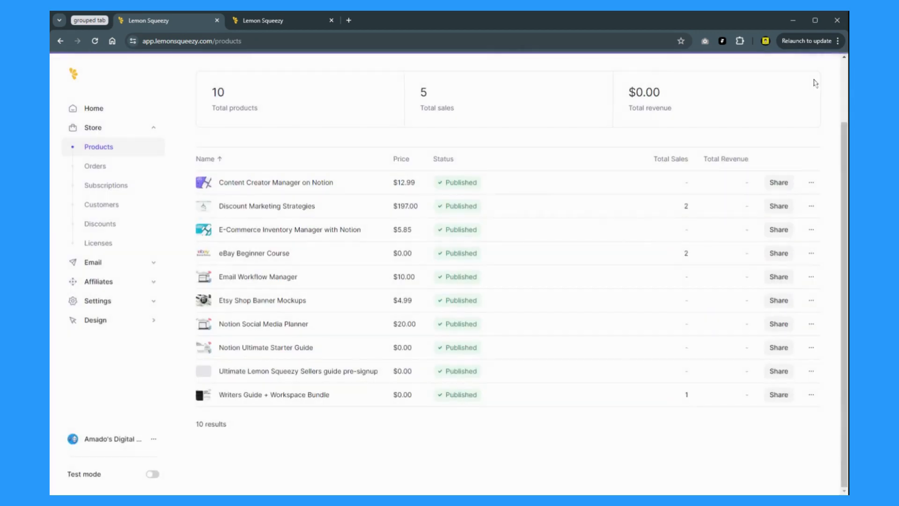
{"action": "left_click", "coordinate": [113, 230]}
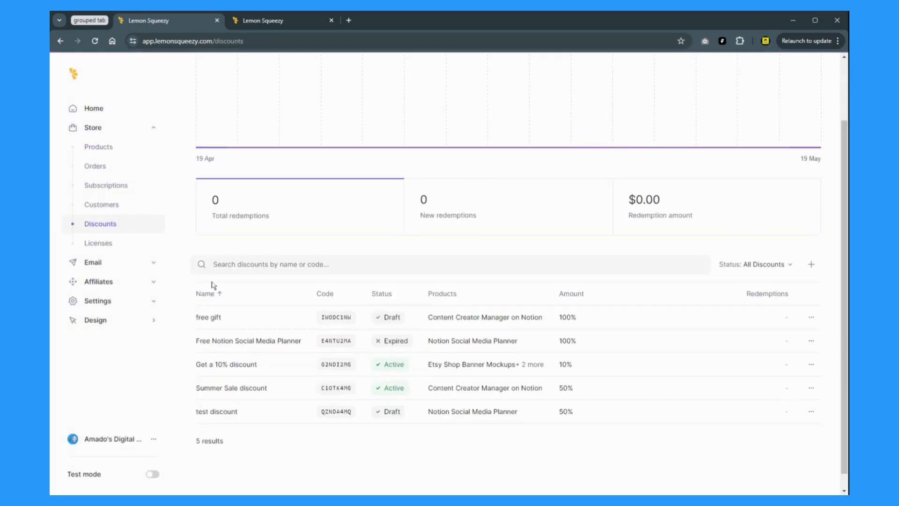
{"action": "left_click", "coordinate": [338, 392]}
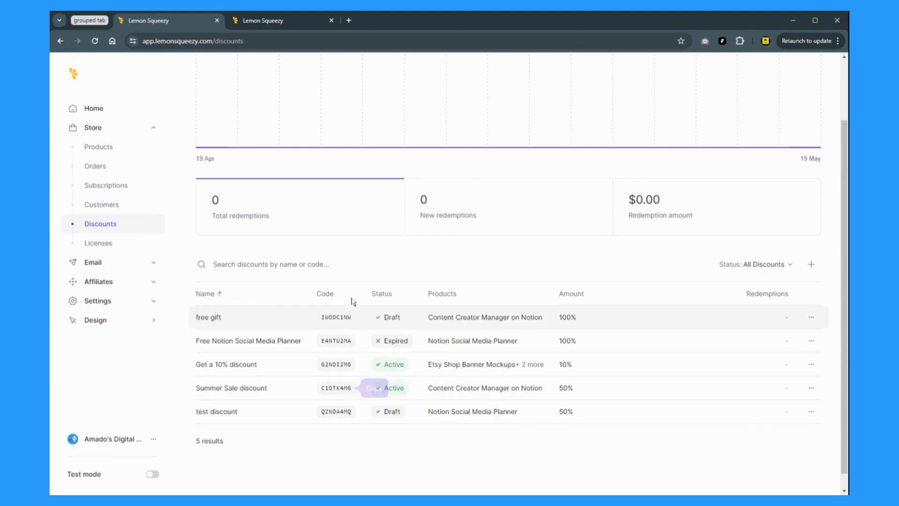
{"action": "left_click", "coordinate": [276, 24]}
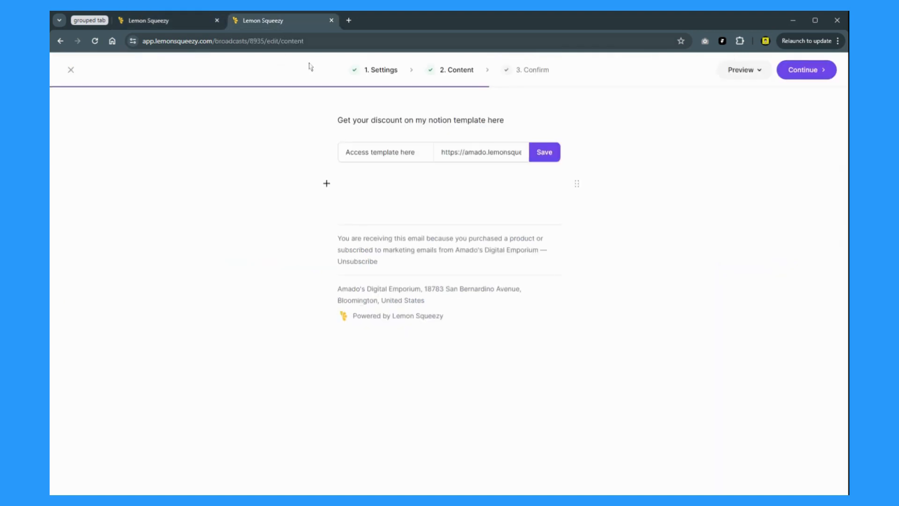
Step: Add 'Here goes the discount code here' with code C1OTK4MG and a reminder line, then save the link button
{"action": "left_click", "coordinate": [377, 196]}
{"action": "type", "text": "Here goes the discount co"}
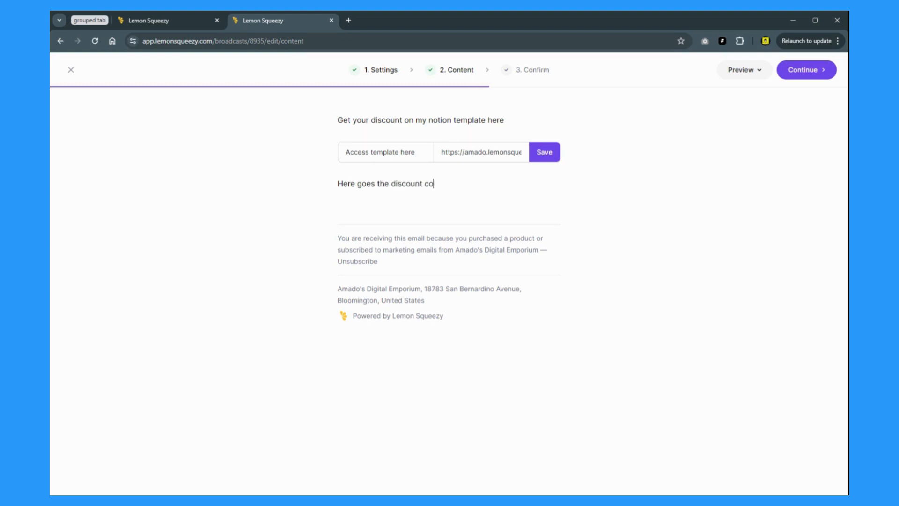
{"action": "type", "text": "de here"}
{"action": "key", "text": "ctrl+v"}
{"action": "key", "text": "Return"}
{"action": "type", "text": "Don"}
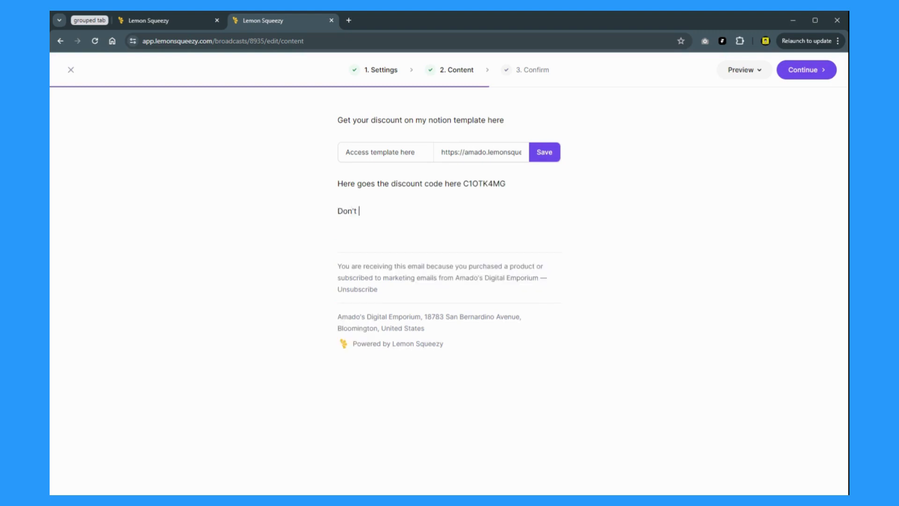
{"action": "type", "text": "'t forget to add the code t"}
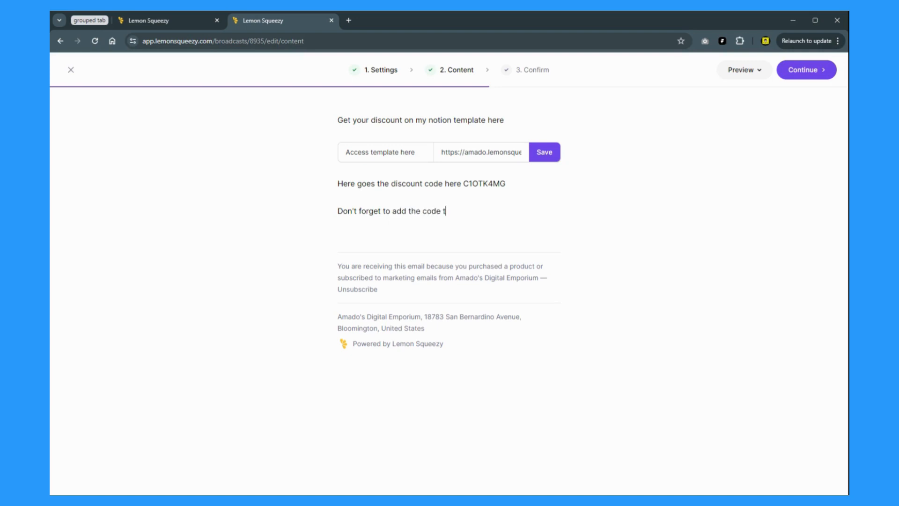
{"action": "type", "text": "o get your discount."}
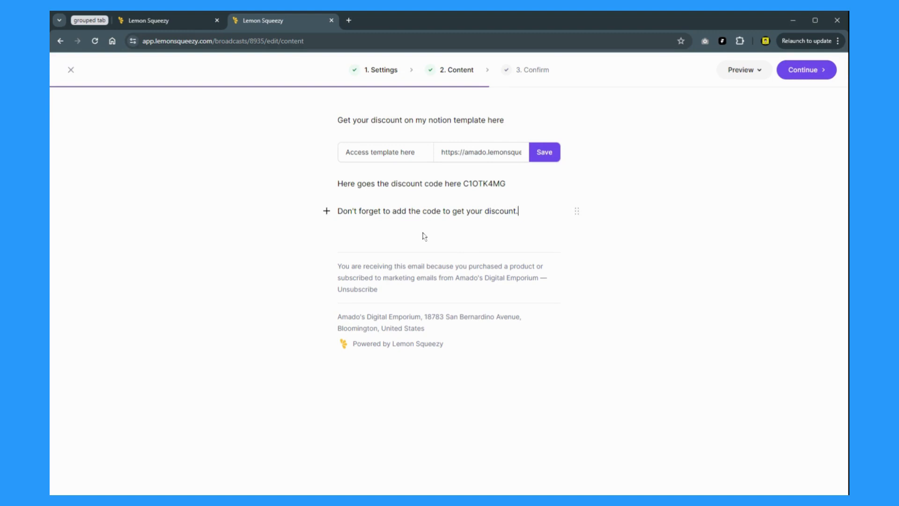
{"action": "key", "text": "Return"}
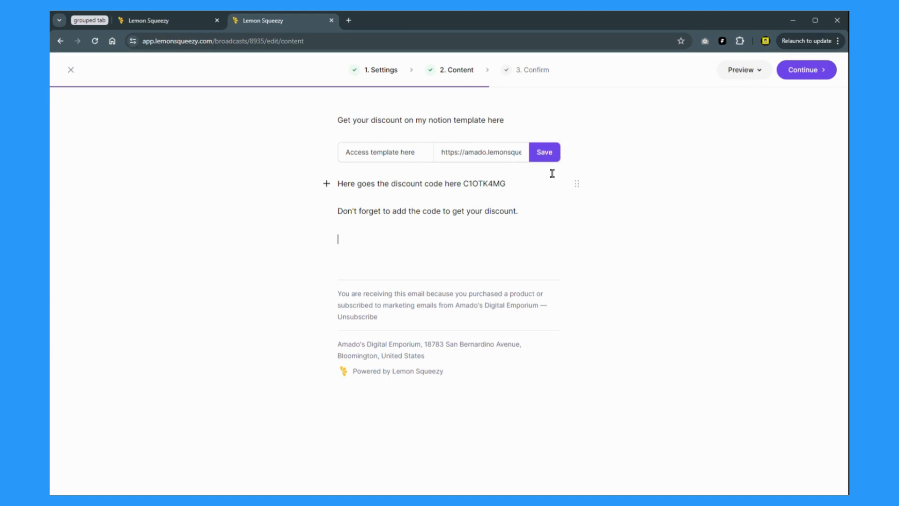
{"action": "left_click", "coordinate": [544, 159]}
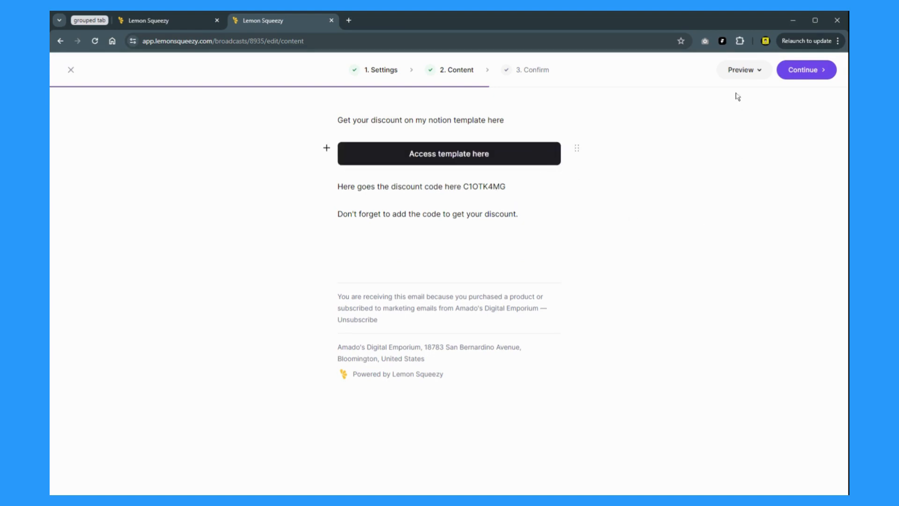
{"action": "left_click", "coordinate": [750, 76]}
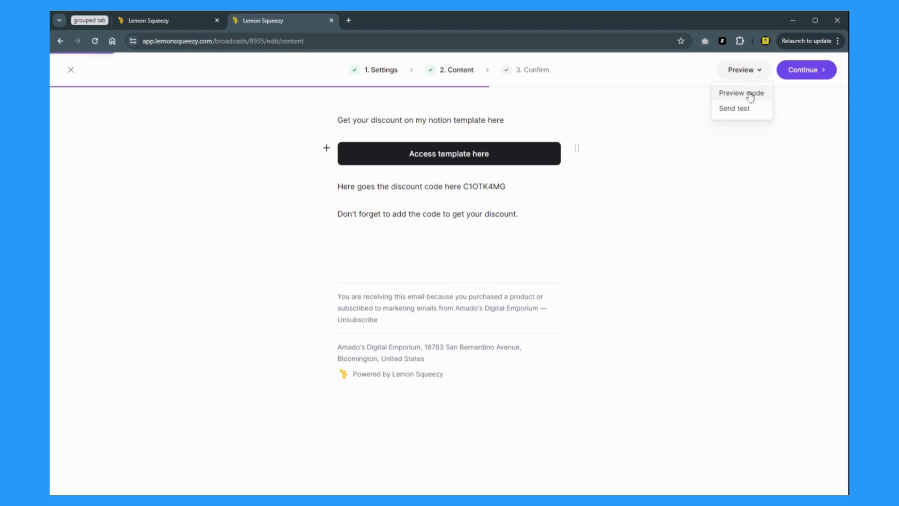
{"action": "left_click", "coordinate": [751, 93]}
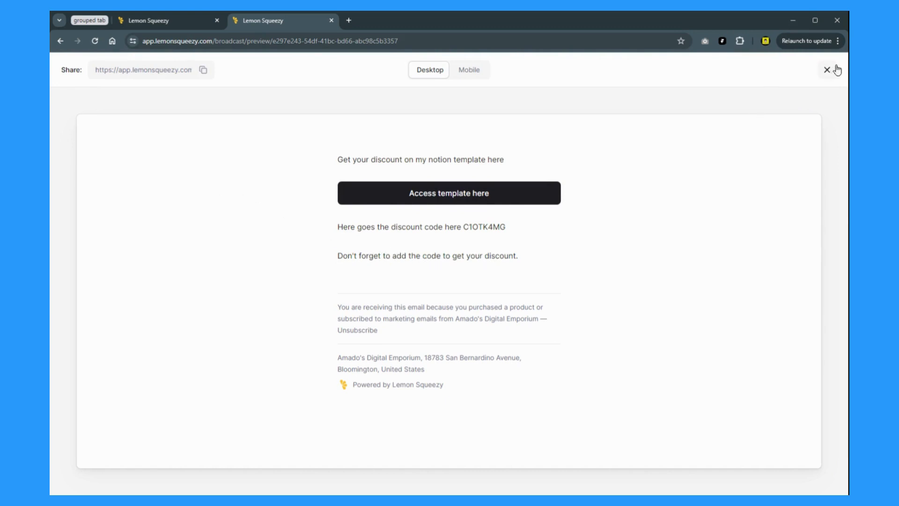
{"action": "left_click", "coordinate": [469, 70]}
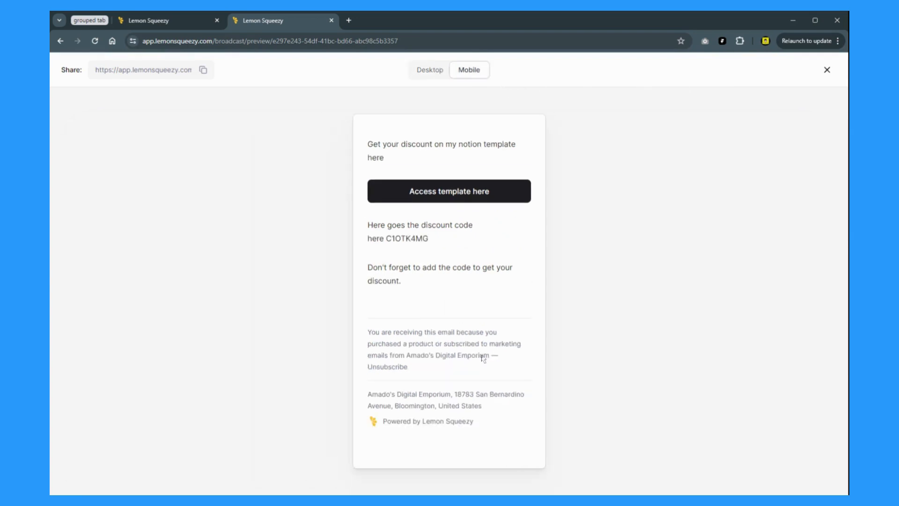
{"action": "left_click", "coordinate": [827, 70]}
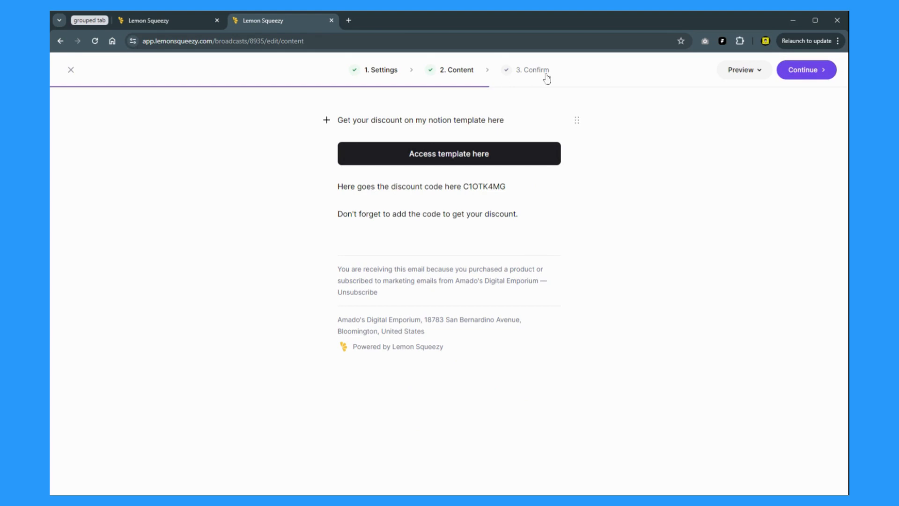
Step: Review TEST BROADCAST, send it now to its 1 subscriber, and dismiss the success message
{"action": "left_click", "coordinate": [814, 75]}
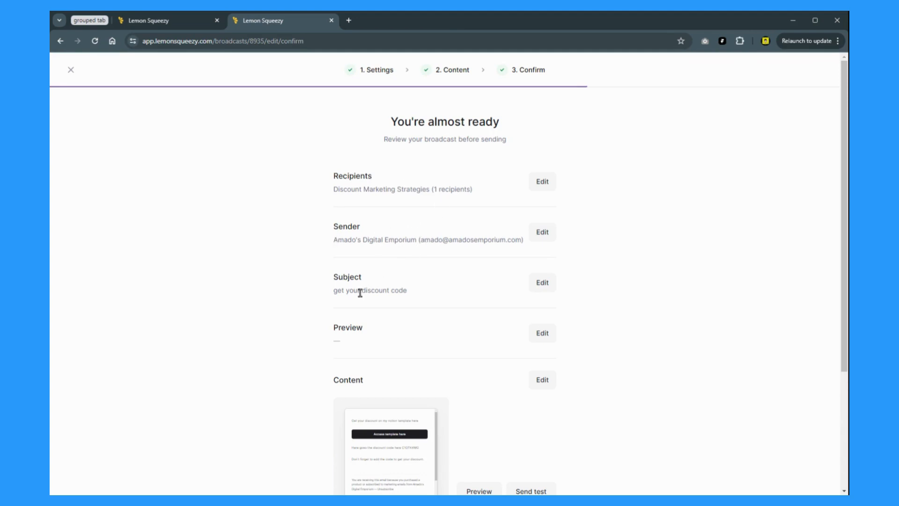
{"action": "scroll", "coordinate": [401, 304], "scroll_direction": "down", "scroll_amount": 2}
{"action": "scroll", "coordinate": [382, 279], "scroll_direction": "down", "scroll_amount": 2}
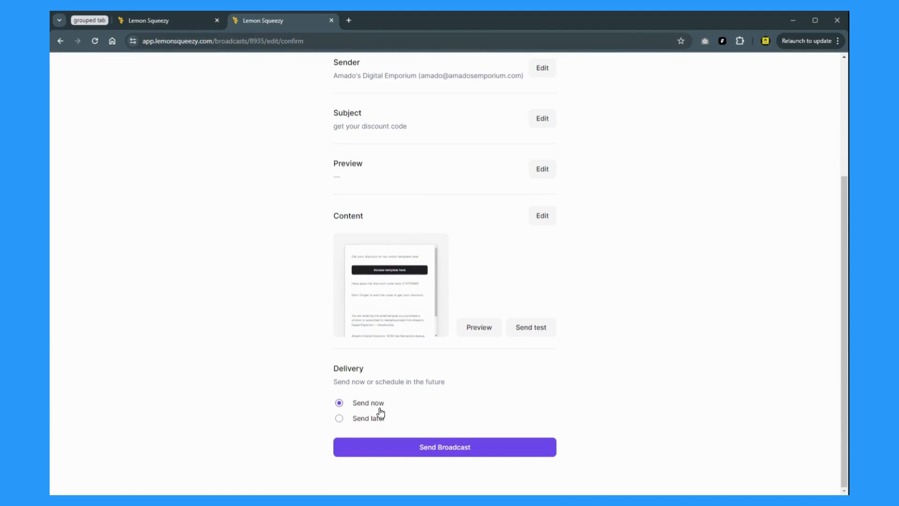
{"action": "left_click", "coordinate": [444, 446]}
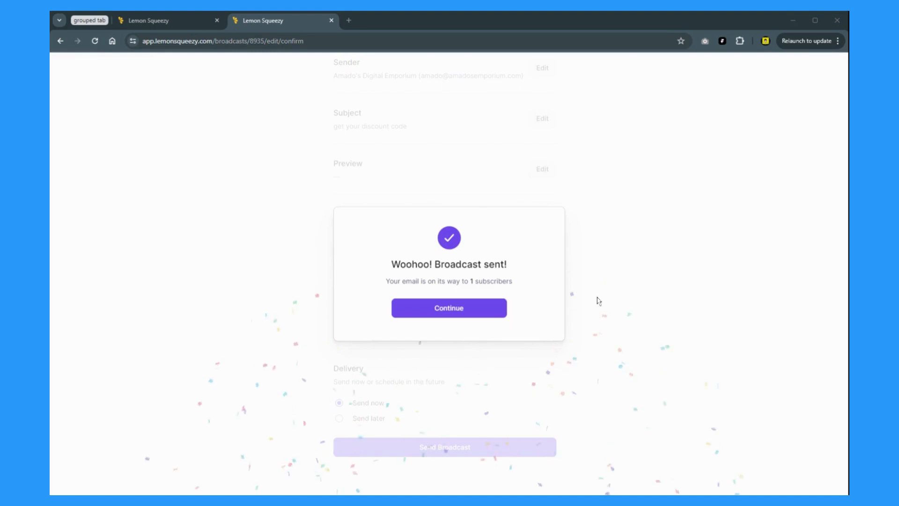
{"action": "left_click", "coordinate": [453, 317]}
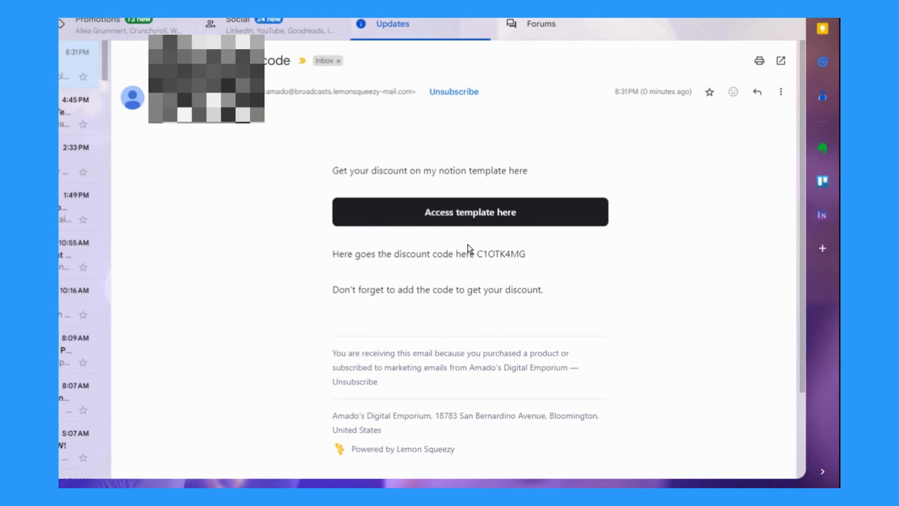
{"action": "scroll", "coordinate": [398, 315], "scroll_direction": "down", "scroll_amount": 1}
{"action": "scroll", "coordinate": [403, 312], "scroll_direction": "down", "scroll_amount": 2}
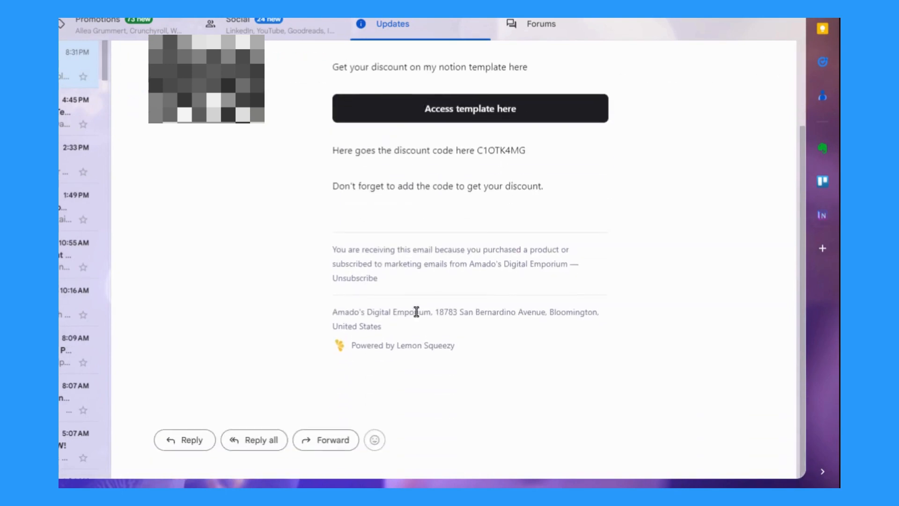
{"action": "scroll", "coordinate": [412, 309], "scroll_direction": "up", "scroll_amount": 3}
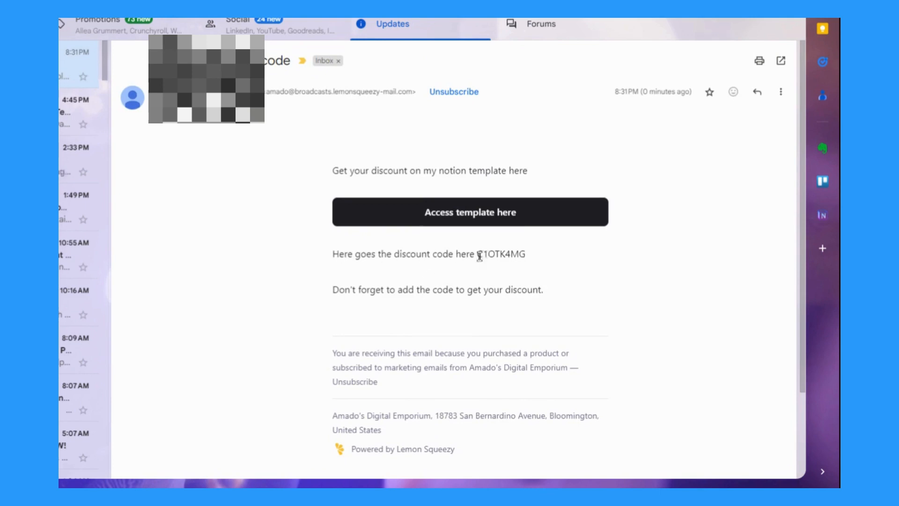
{"action": "left_click_drag", "start_coordinate": [478, 254], "coordinate": [523, 256]}
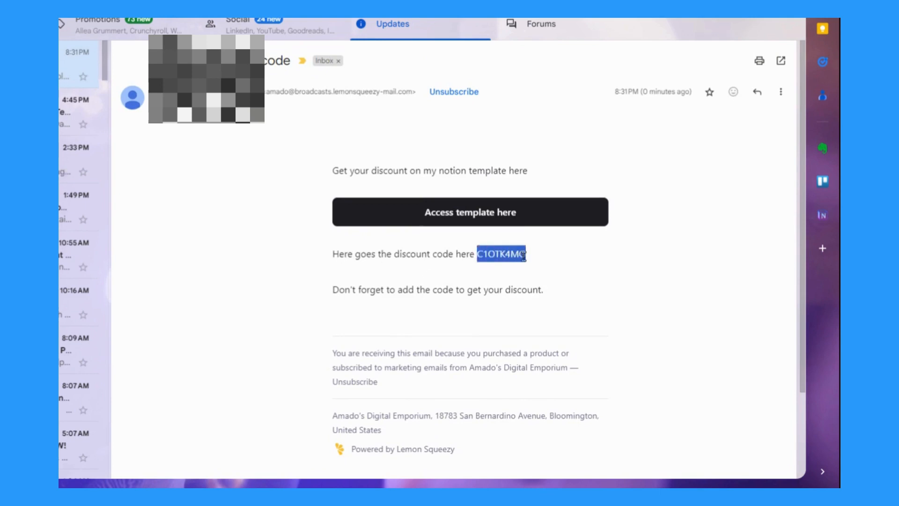
{"action": "left_click", "coordinate": [586, 267]}
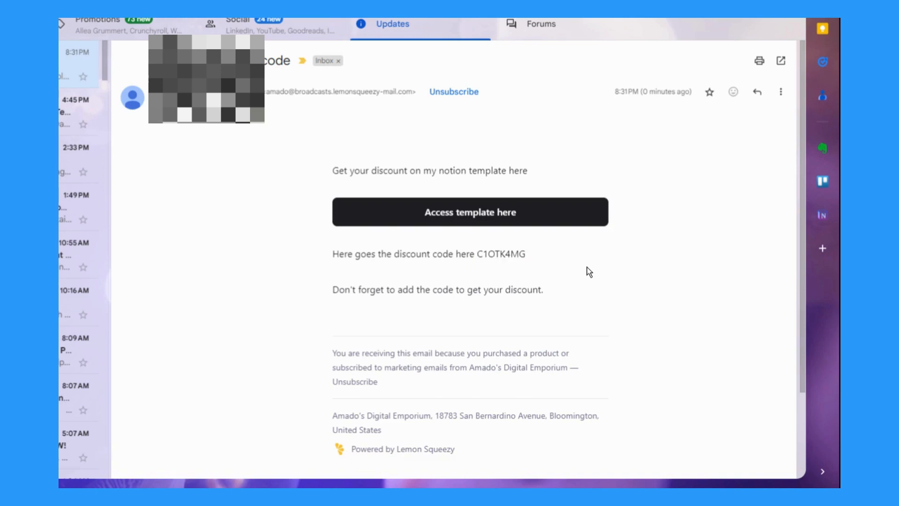
{"action": "left_click", "coordinate": [532, 215]}
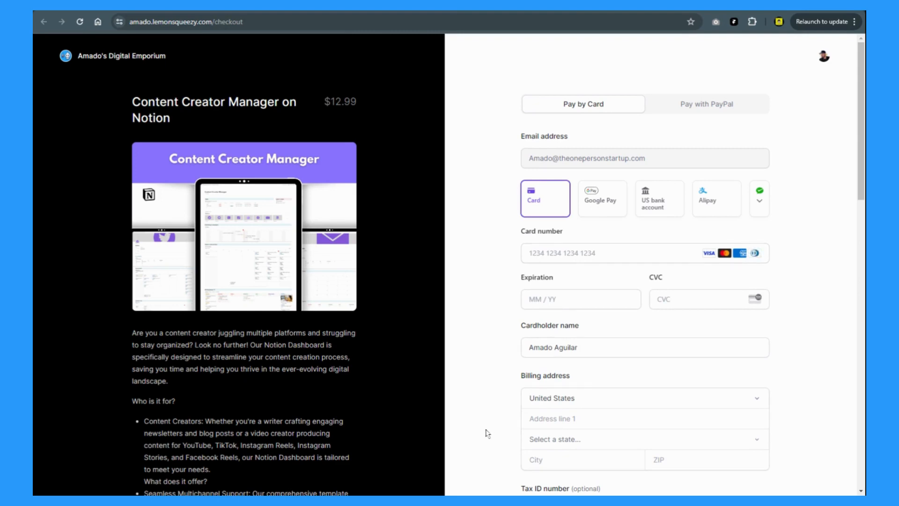
Step: Paste C1OTK4MG into the Discount code field and apply it for a $6.49 total, then select the Tax ID field
{"action": "scroll", "coordinate": [487, 433], "scroll_direction": "down", "scroll_amount": 5}
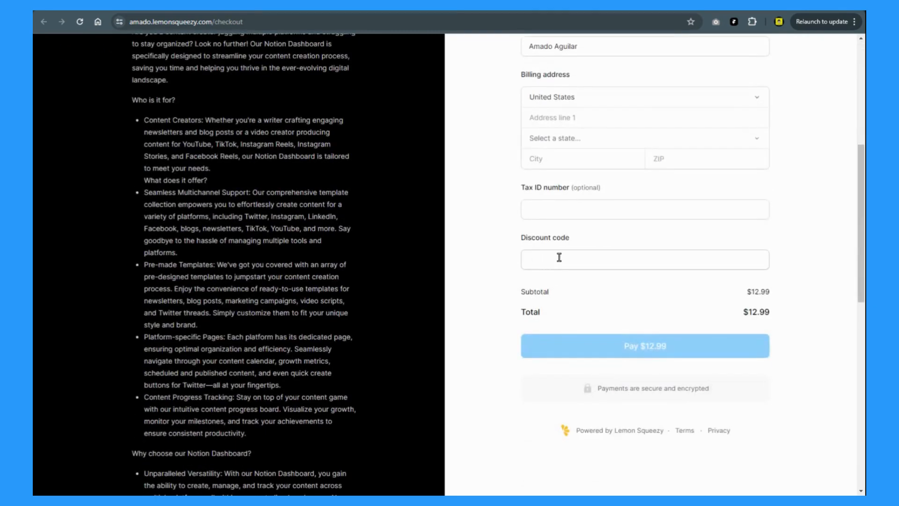
{"action": "left_click", "coordinate": [560, 260]}
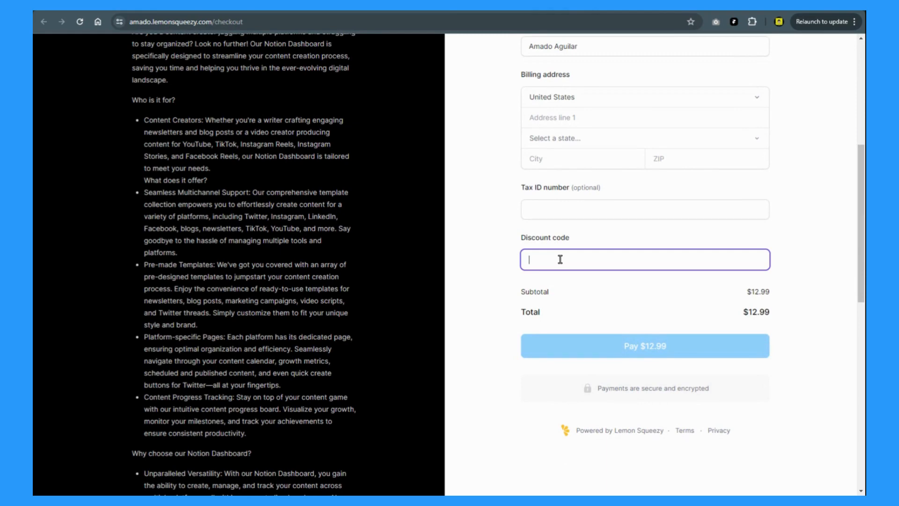
{"action": "type", "text": "C1OTK4NG"}
{"action": "left_click", "coordinate": [753, 260]}
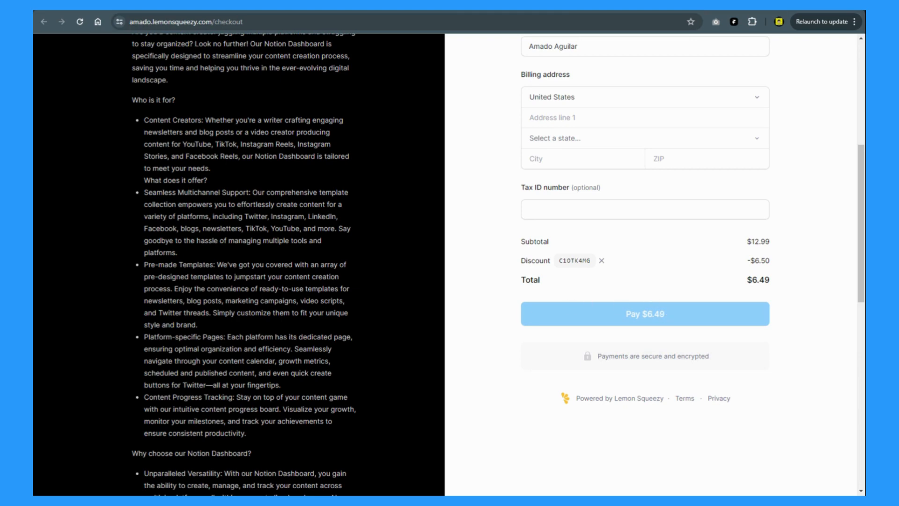
{"action": "scroll", "coordinate": [487, 363], "scroll_direction": "up", "scroll_amount": 3}
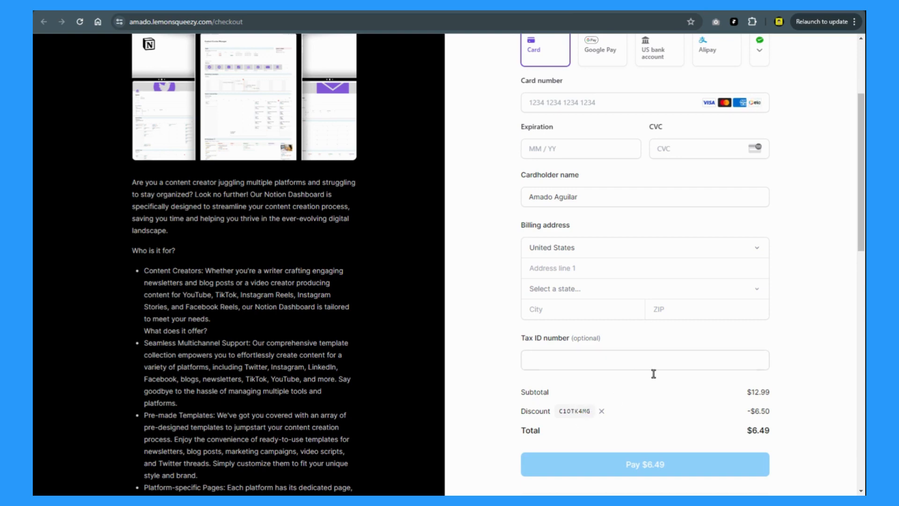
{"action": "left_click", "coordinate": [578, 358]}
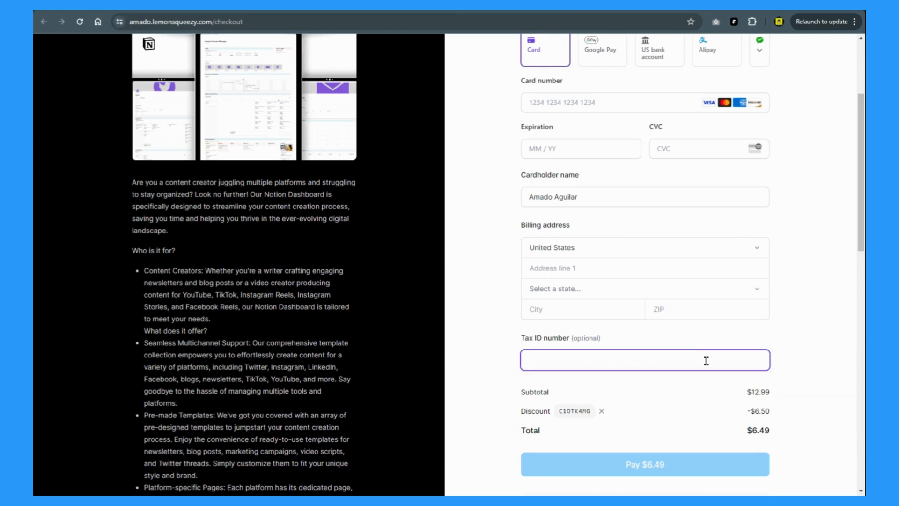